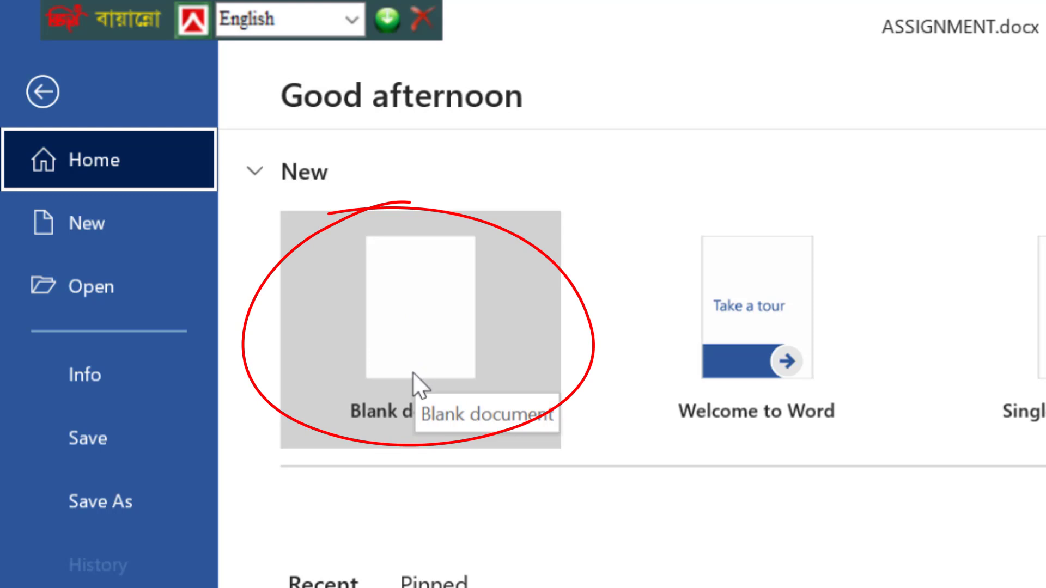
Create a new blank document, then glance at the finished ASSIGNMENT.docx cover.
left_click(413, 372)
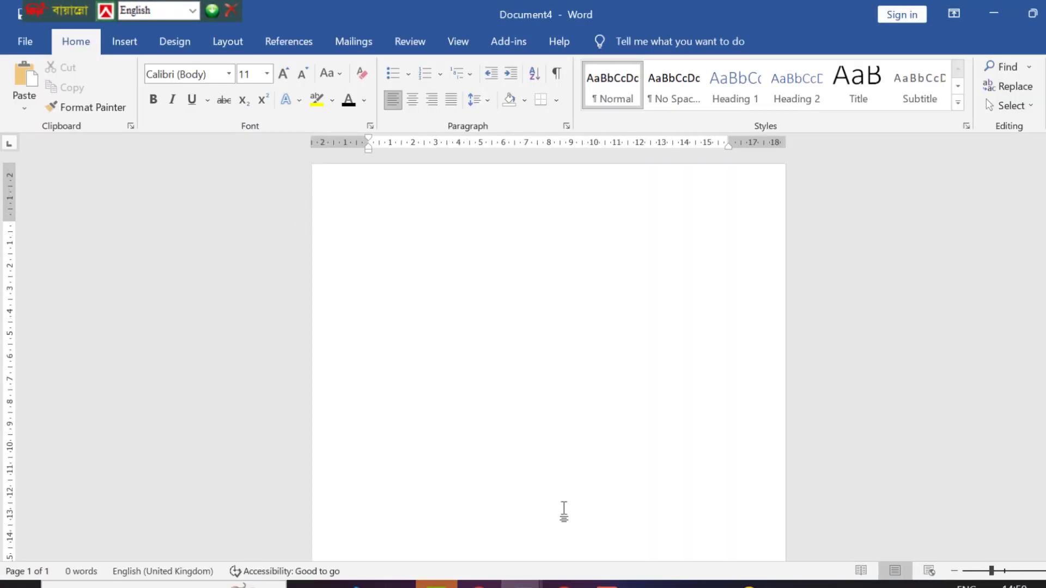
mouse_move(521, 584)
left_click(481, 540)
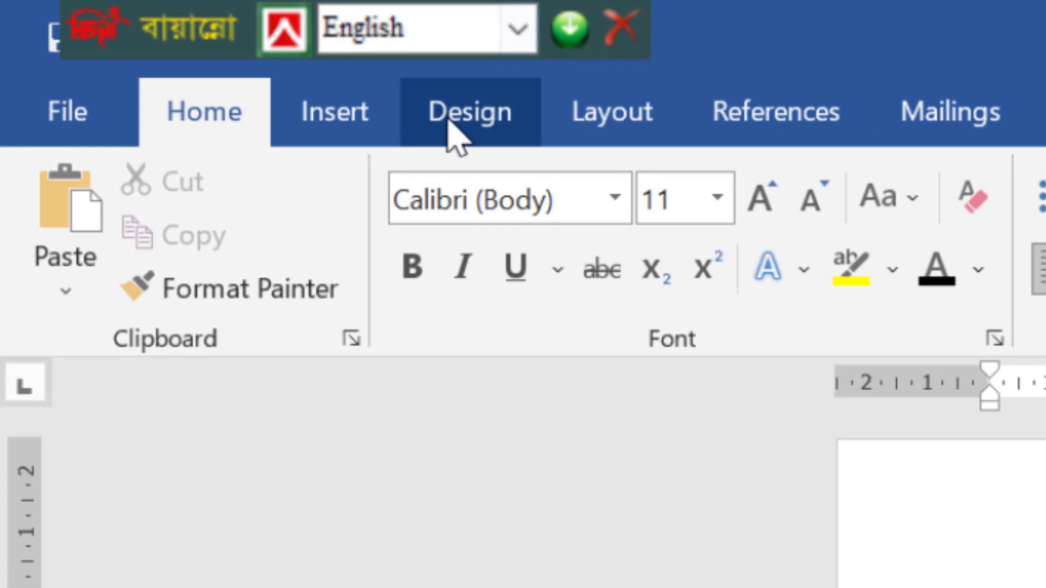
Open the page colour Fill Effects and browse the Texture, Pattern and Picture options.
left_click(433, 129)
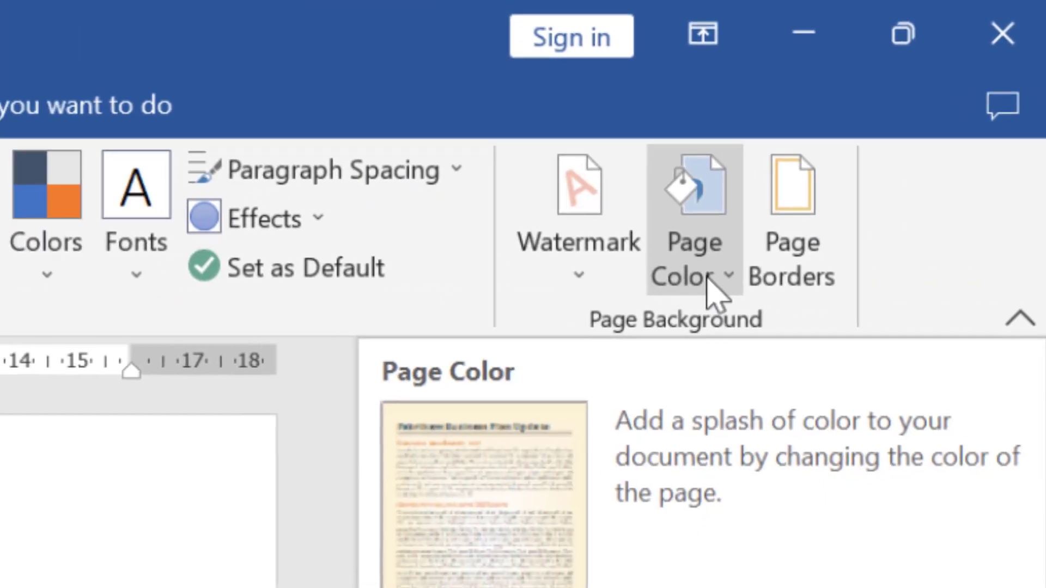
left_click(689, 302)
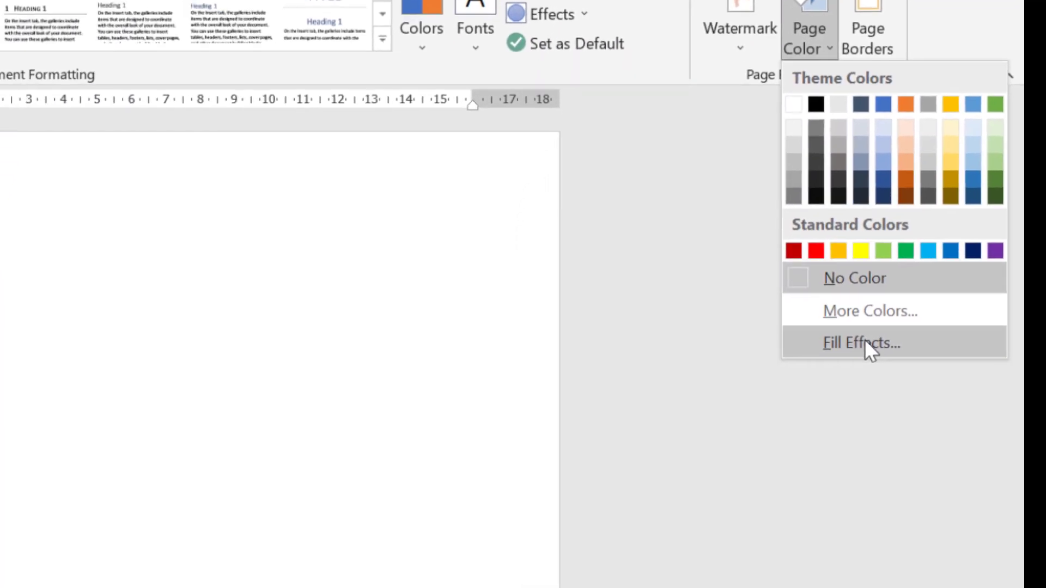
left_click(888, 553)
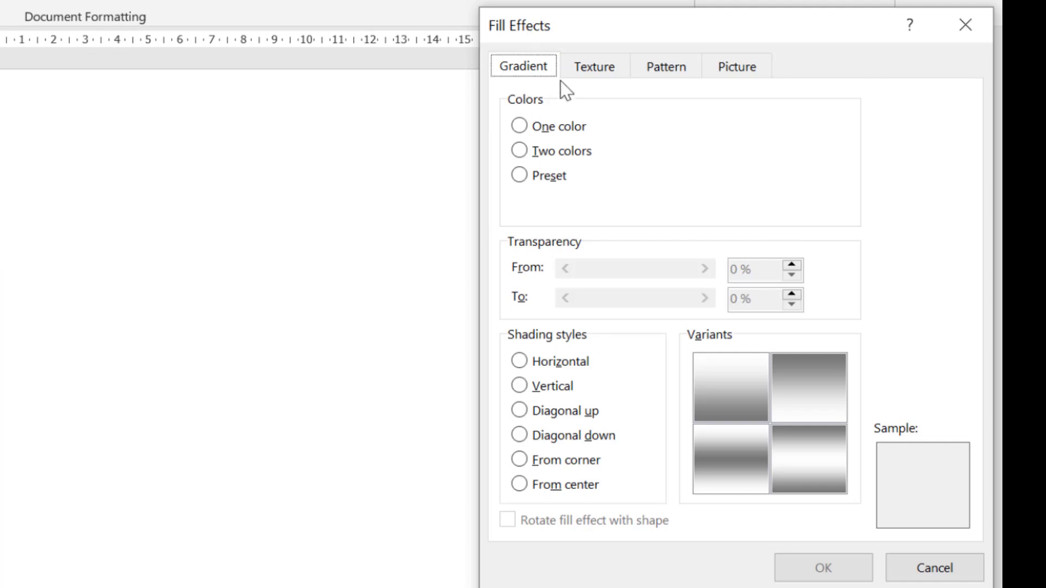
left_click(614, 76)
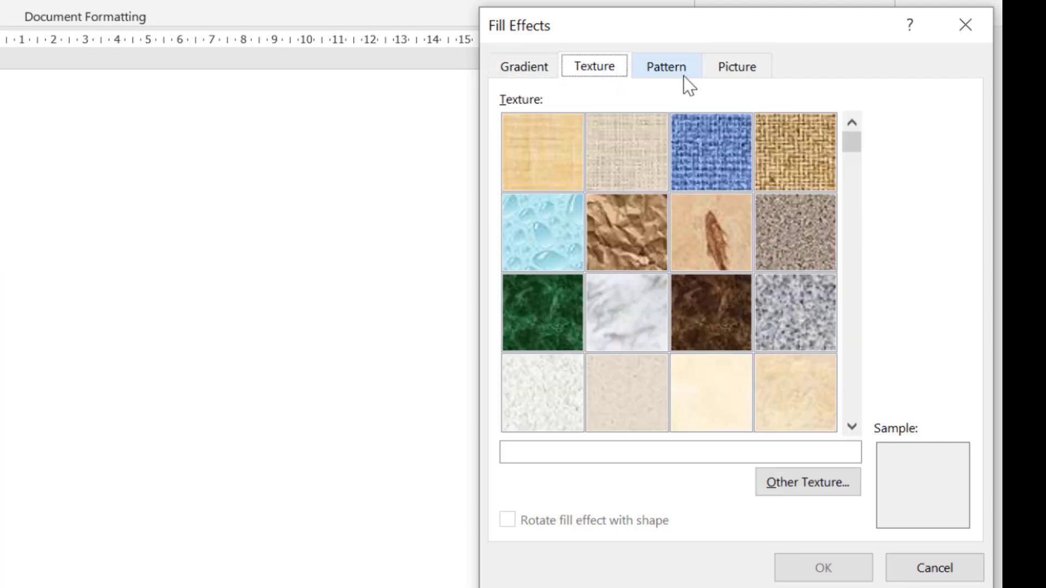
left_click(684, 76)
left_click(733, 71)
left_click(526, 70)
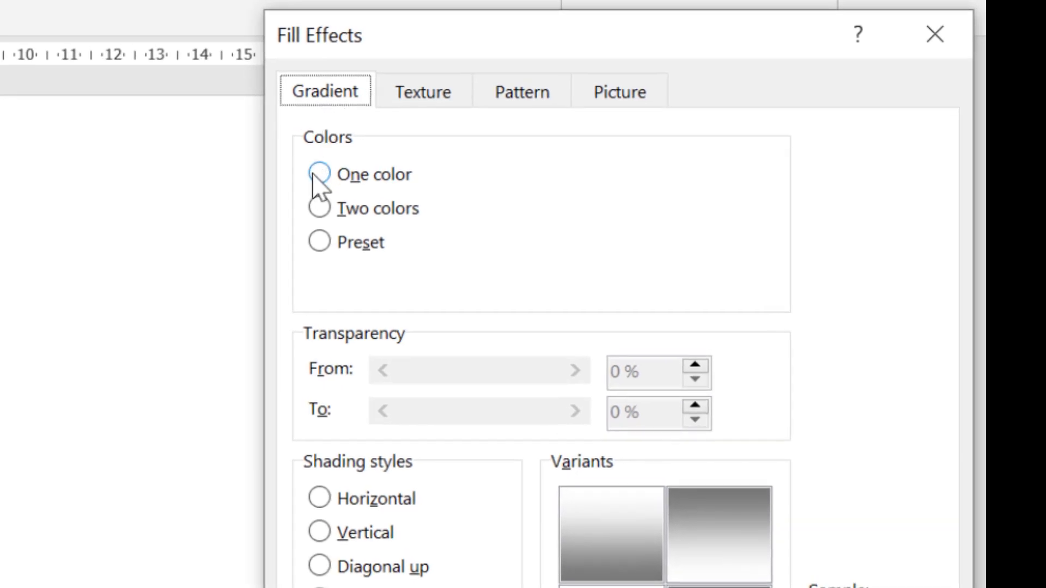
Apply a two-colour light green to light blue vertical gradient as the page background.
left_click(319, 175)
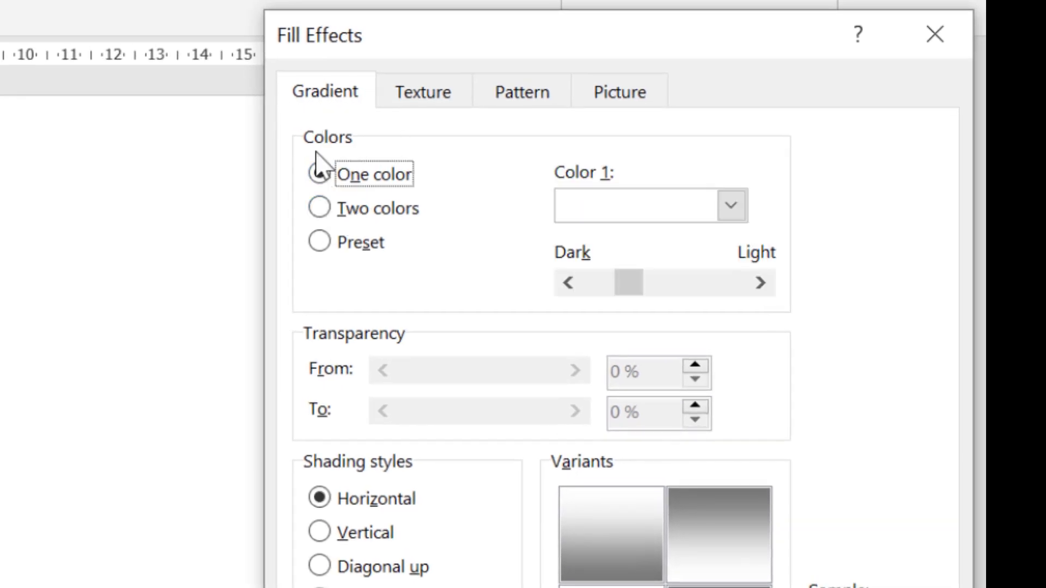
left_click(731, 206)
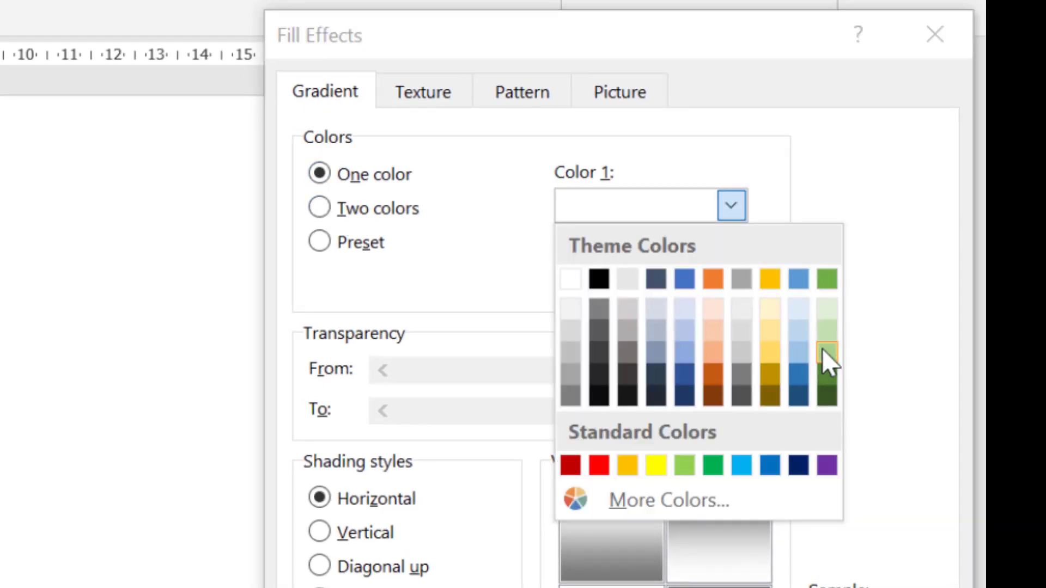
left_click(822, 349)
left_click(731, 206)
left_click(825, 327)
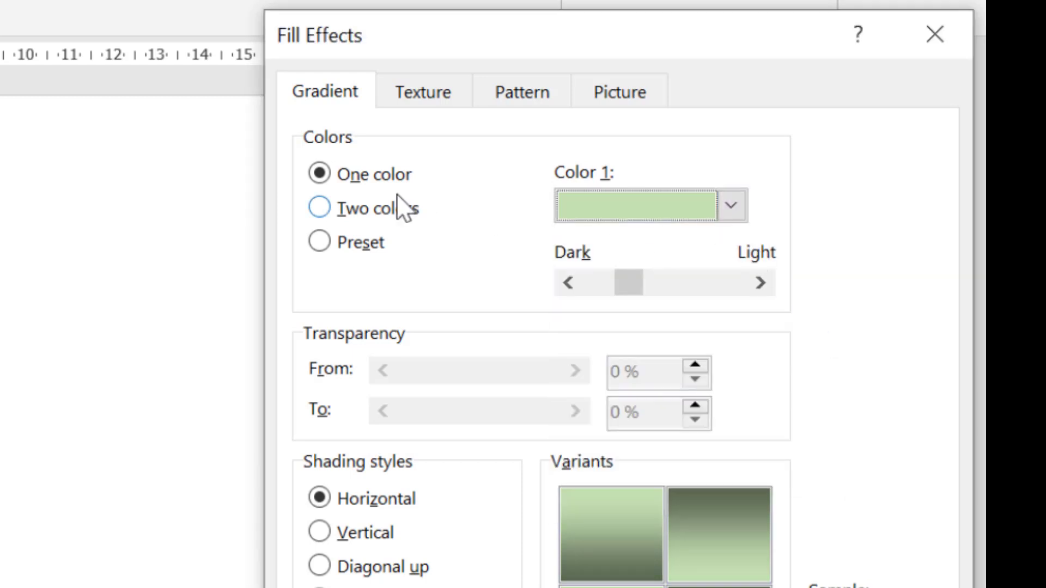
left_click(368, 211)
left_click(741, 279)
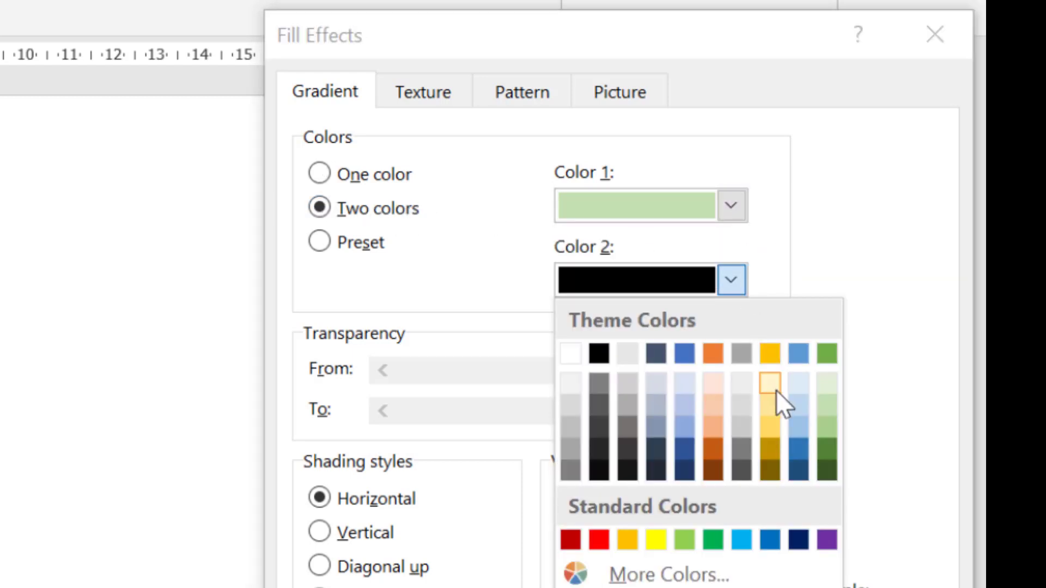
left_click(798, 404)
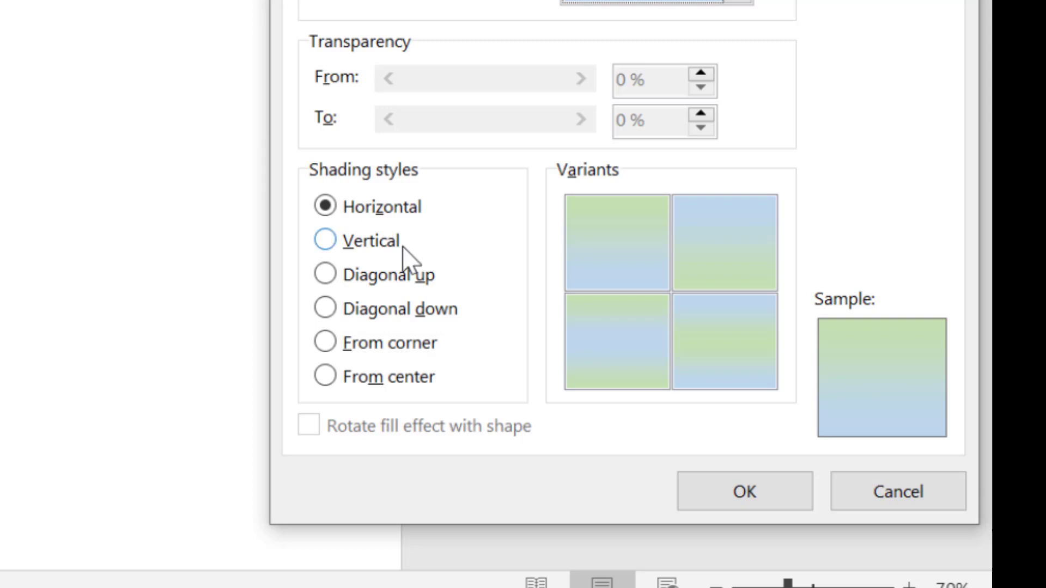
left_click(332, 240)
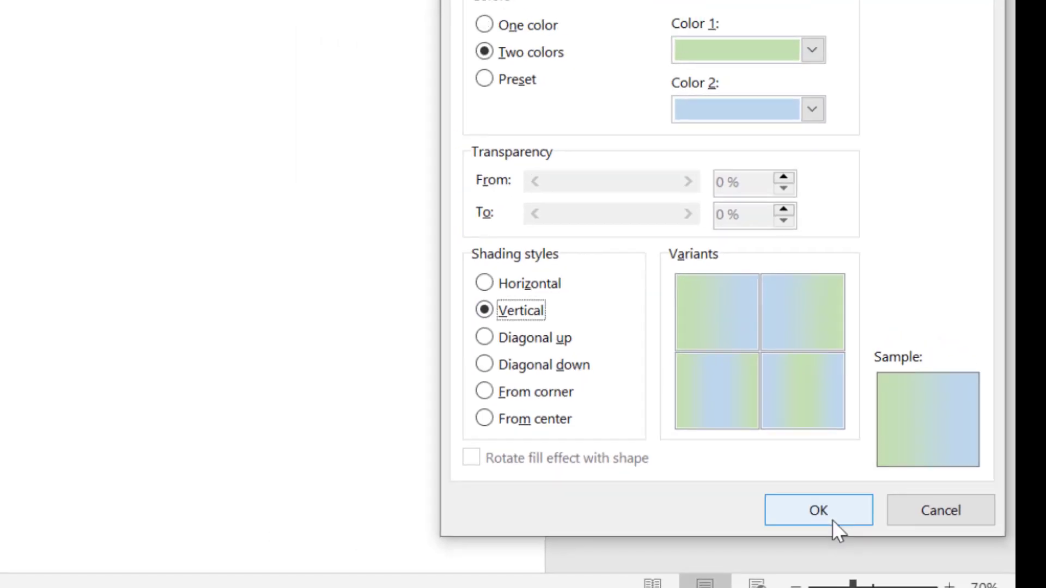
left_click(832, 520)
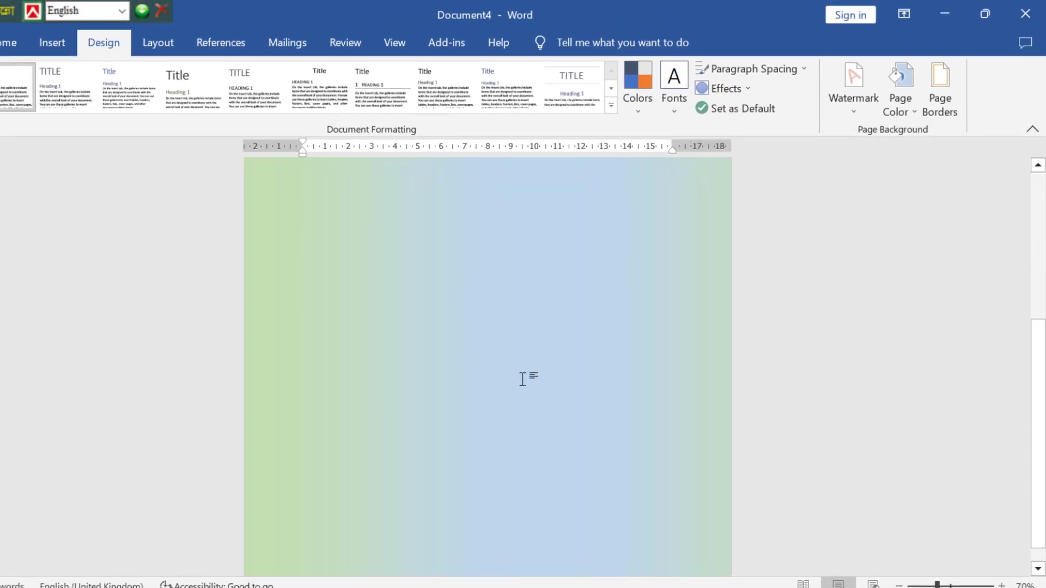
scroll(531, 374, "up", 3)
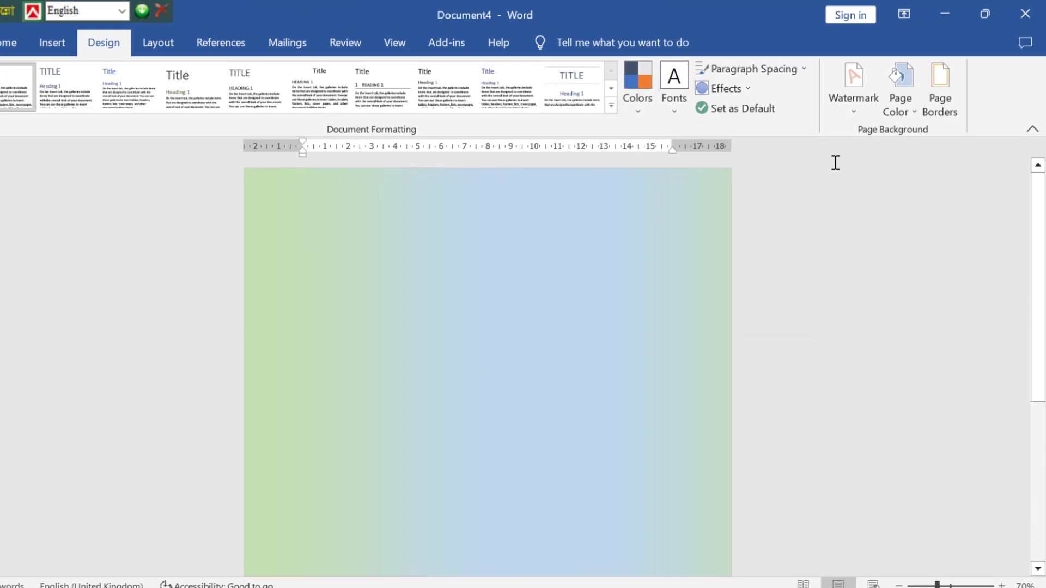
left_click(899, 96)
left_click(926, 305)
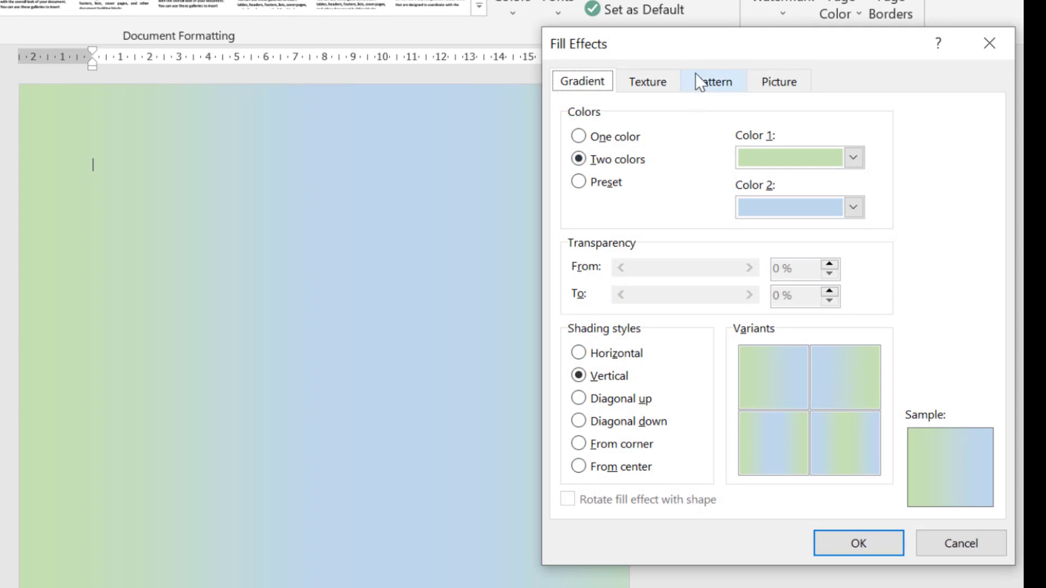
left_click(727, 85)
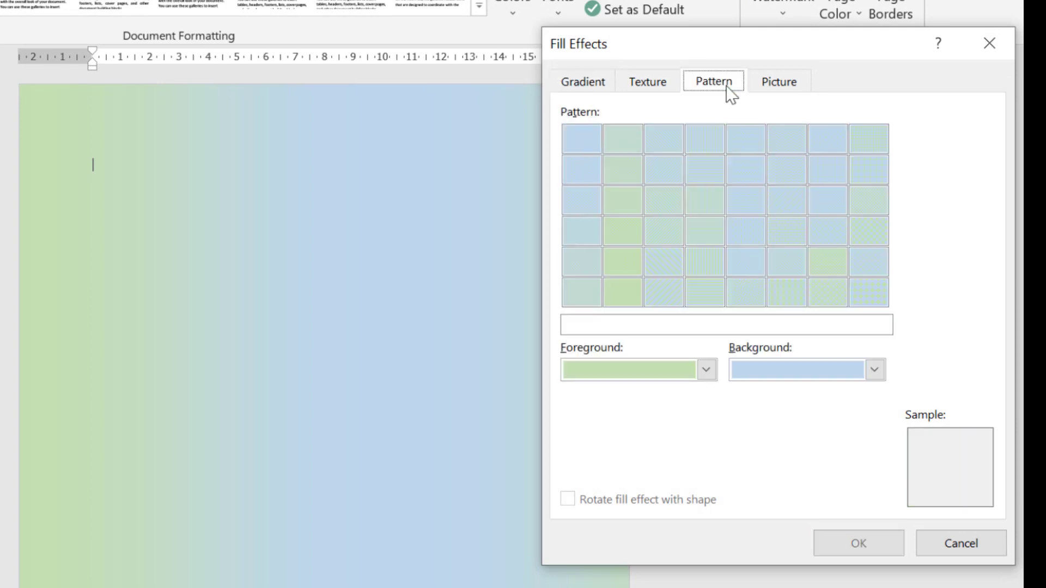
left_click(866, 292)
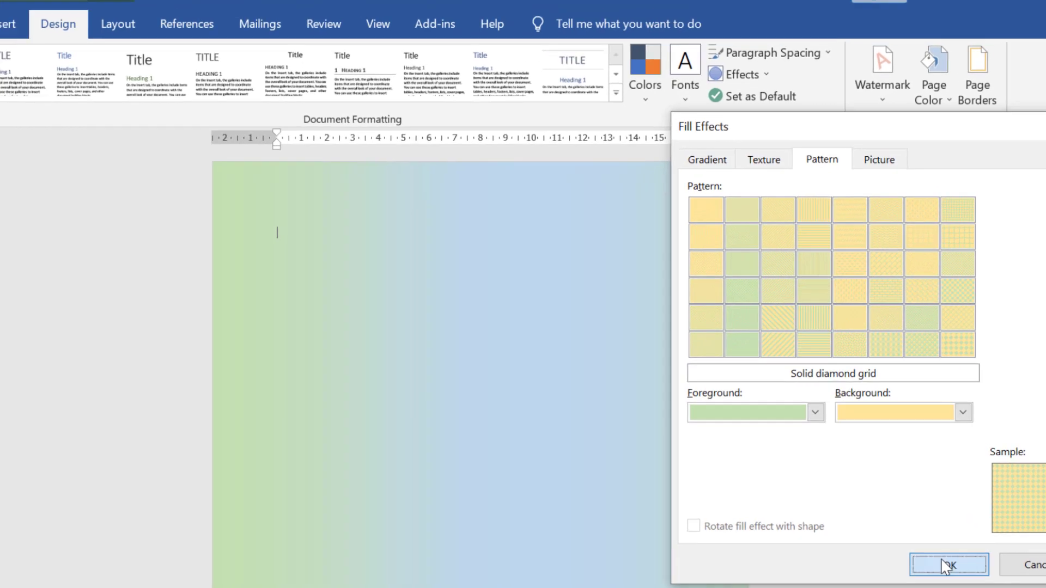
left_click(859, 543)
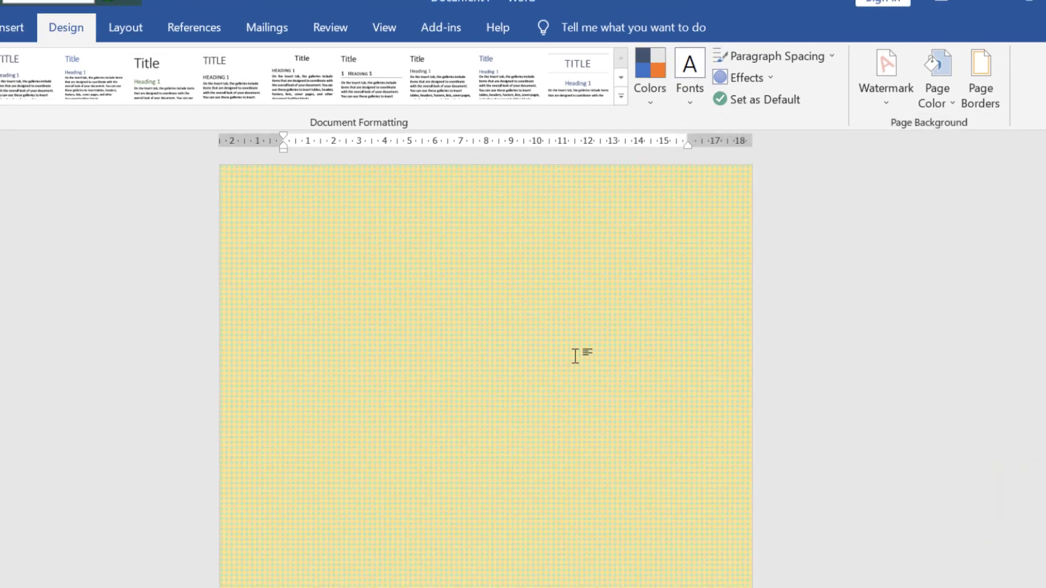
scroll(575, 356, "down", 2)
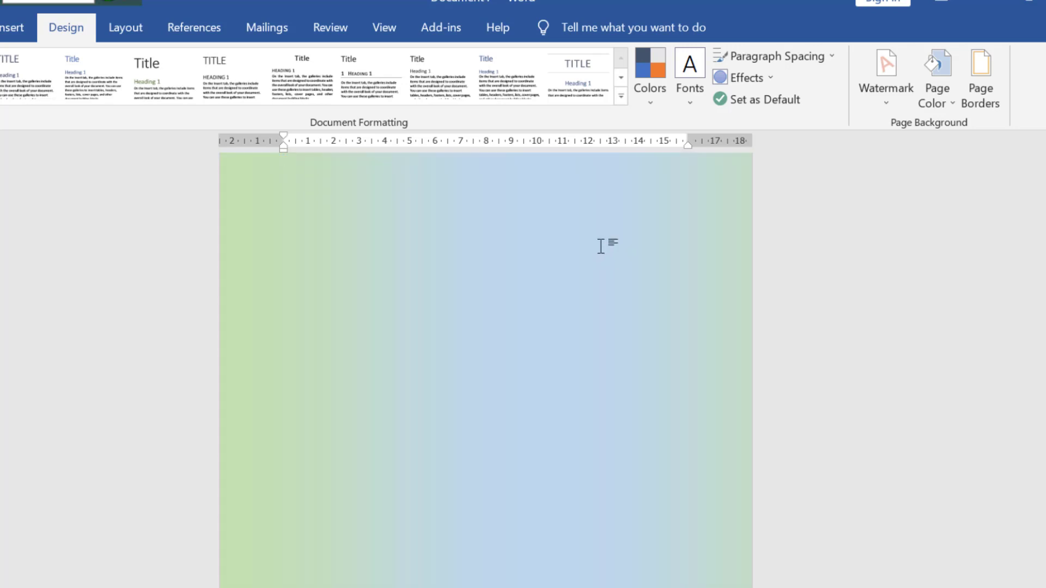
scroll(345, 235, "up", 1)
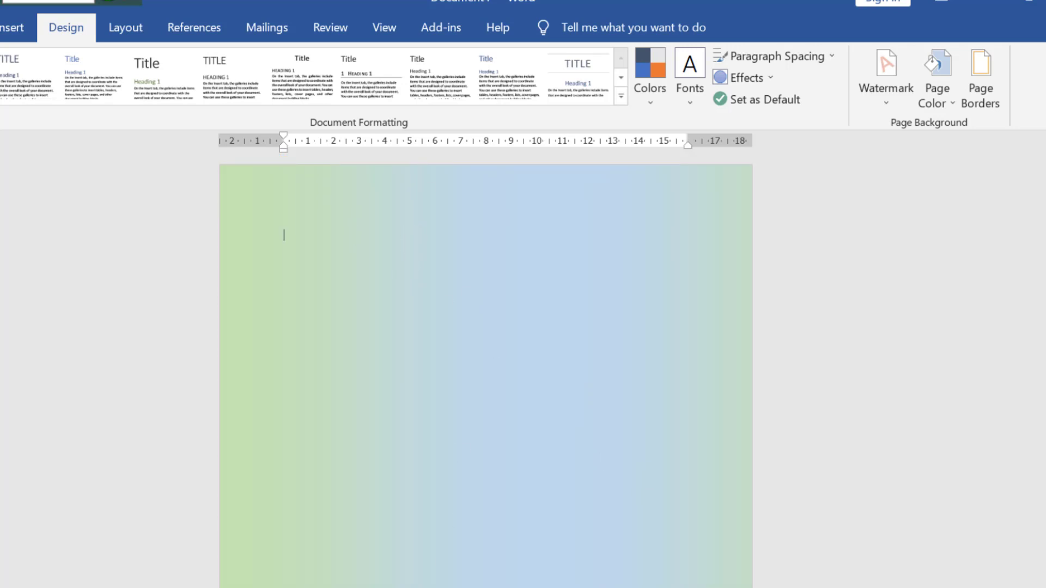
mouse_move(456, 586)
left_click(425, 575)
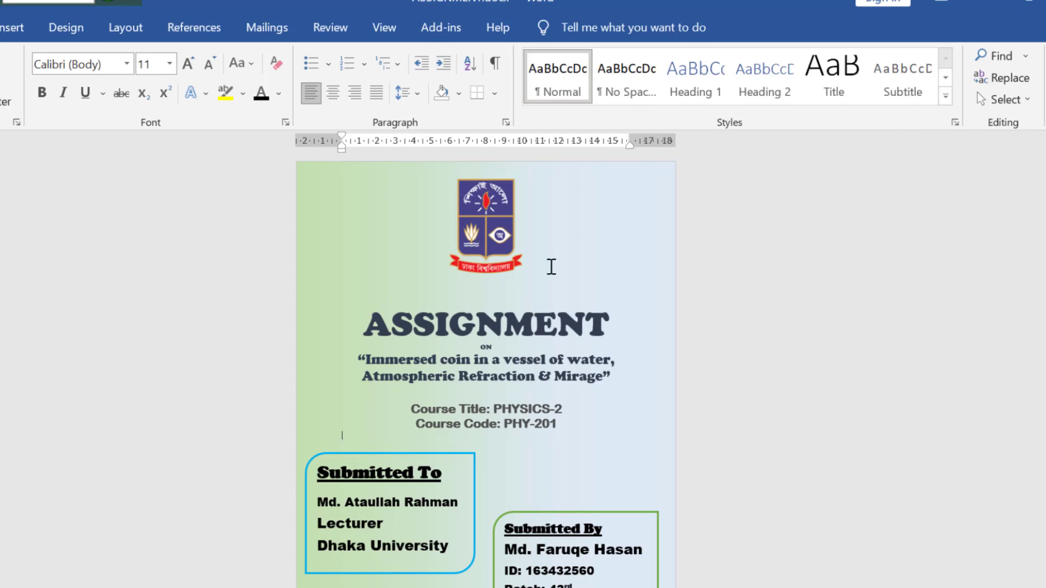
mouse_move(456, 586)
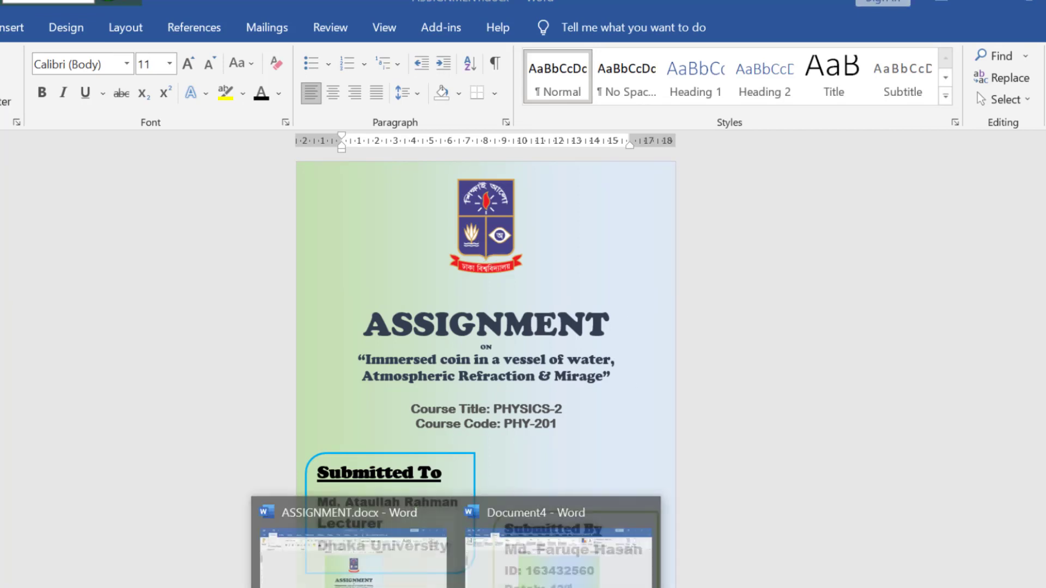
left_click(564, 569)
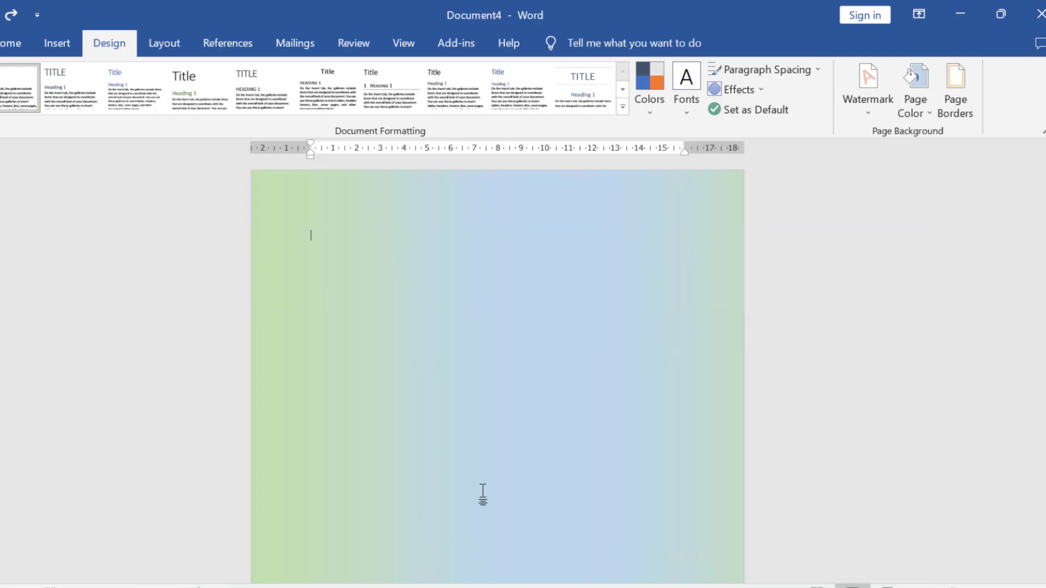
Search Google images for 'dhaka university logo png', review the results, then minimise Chrome.
mouse_move(515, 587)
left_click(514, 564)
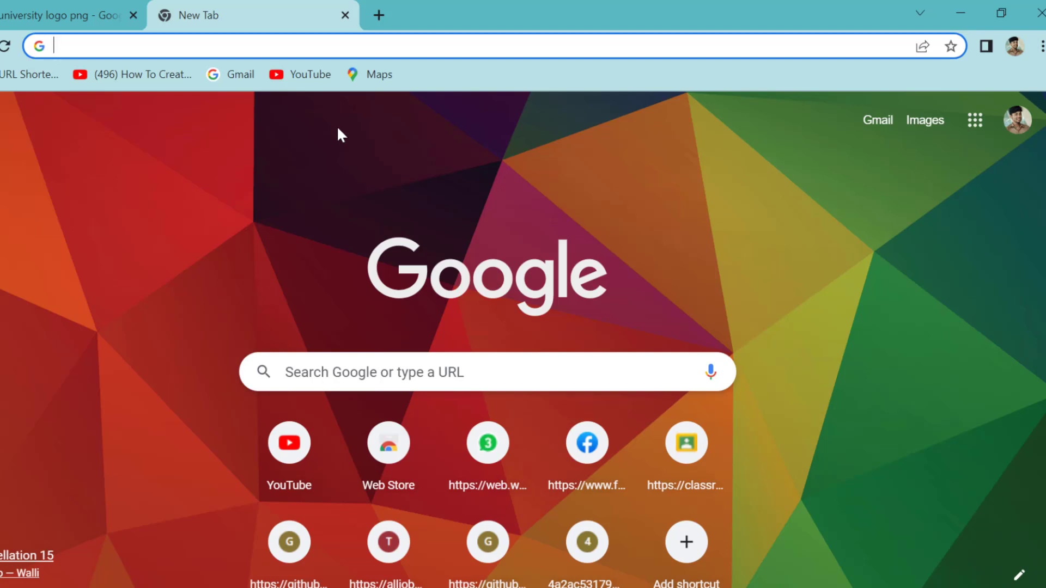
type("Dhs")
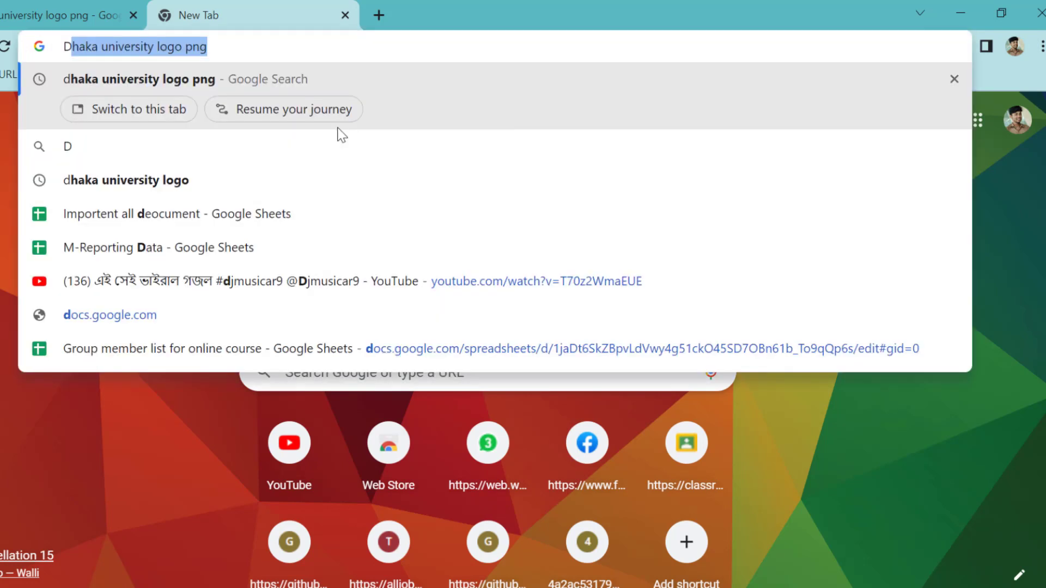
key("BackSpace")
key("BackSpace")
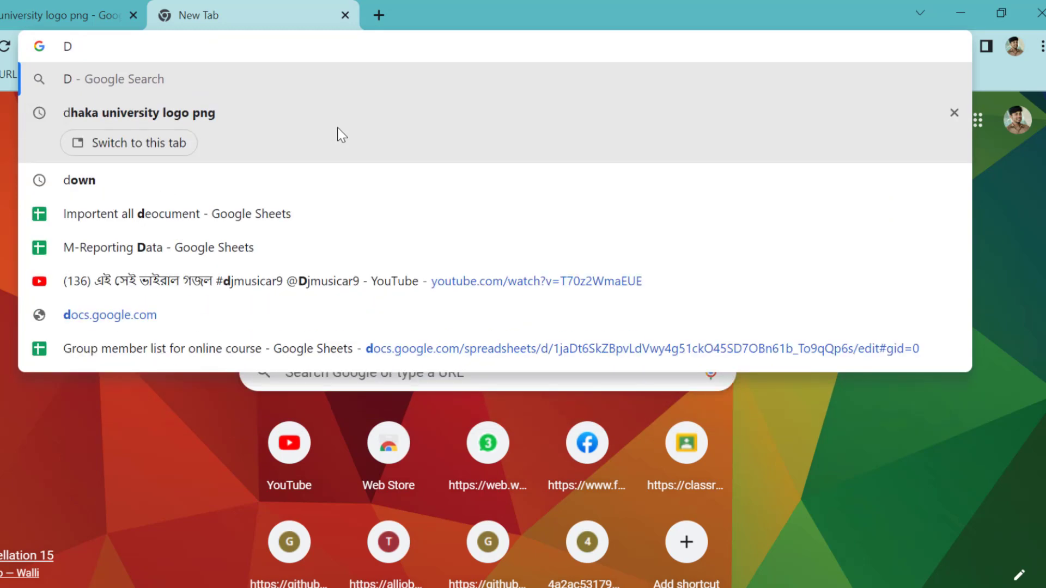
left_click(338, 127)
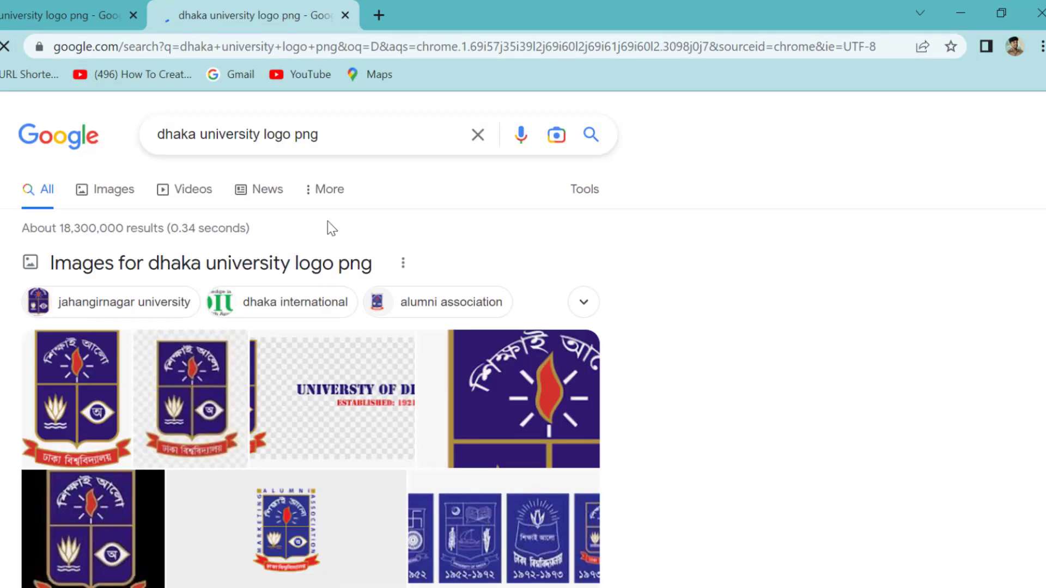
scroll(357, 286, "down", 5)
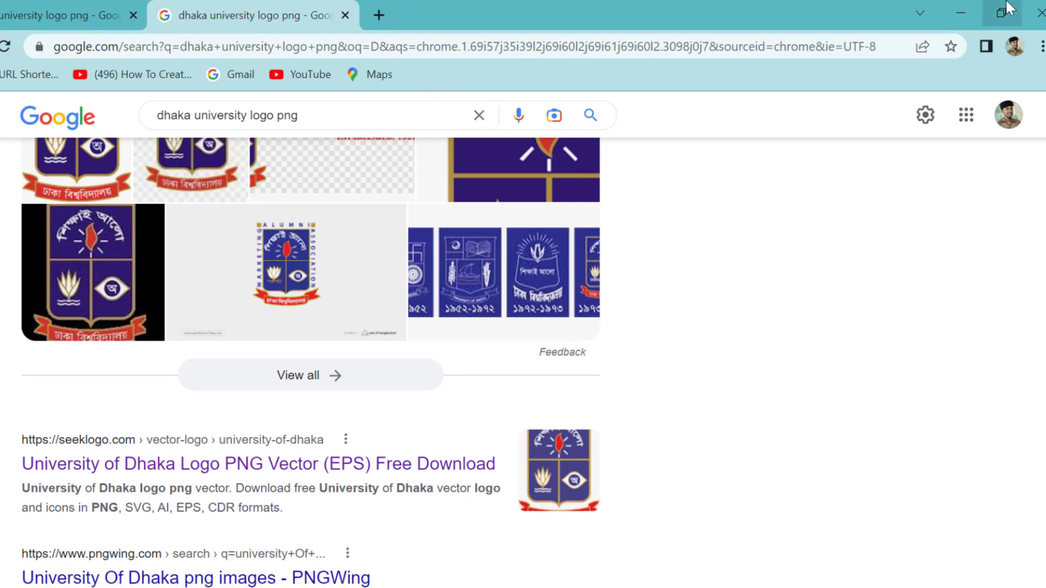
left_click(963, 15)
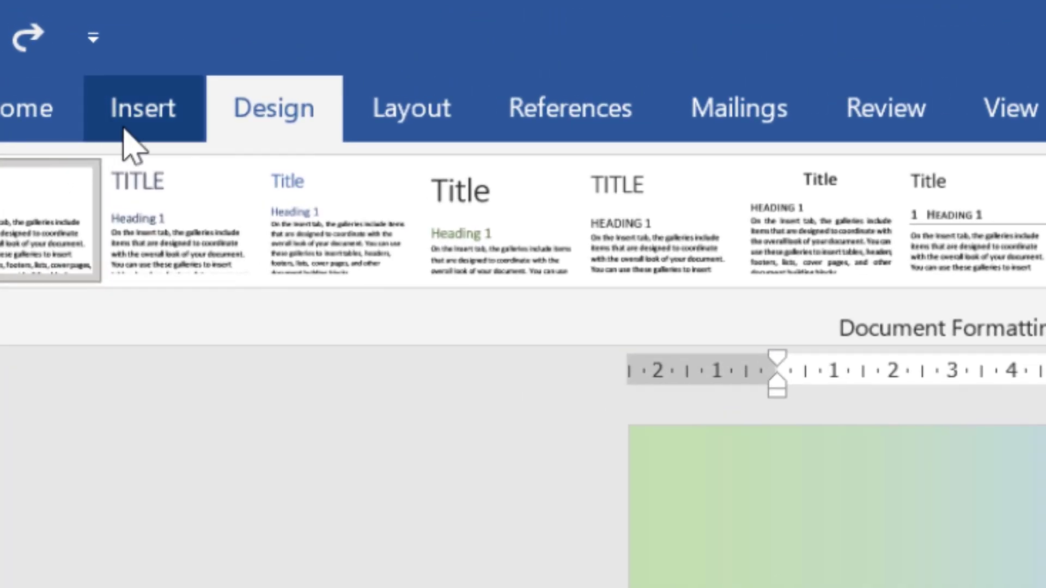
Insert university-of-dhaka-logo-D83E8647CC-seeklogo.com.png from the cover page folder onto the page.
left_click(127, 134)
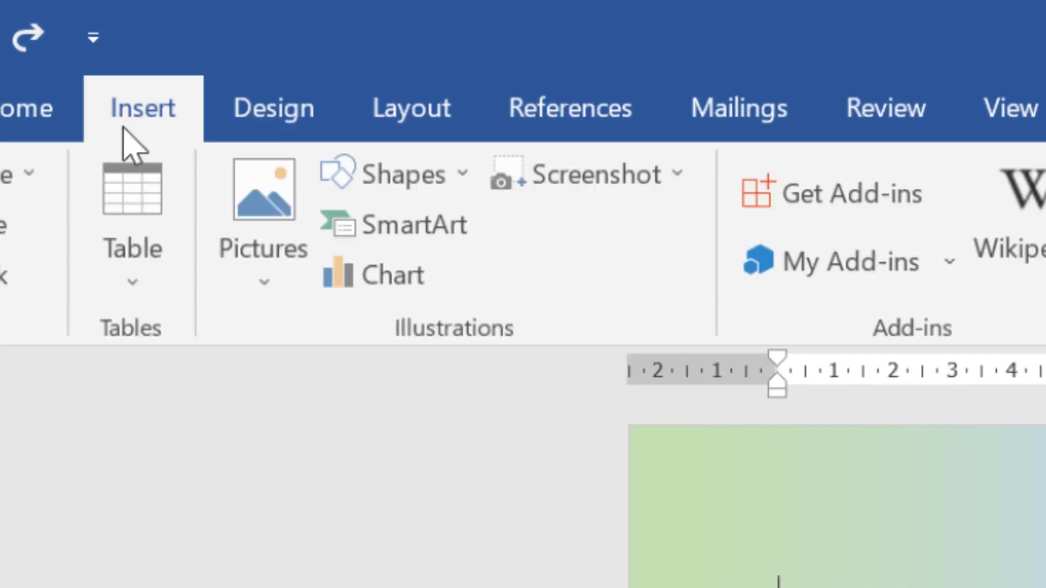
left_click(271, 292)
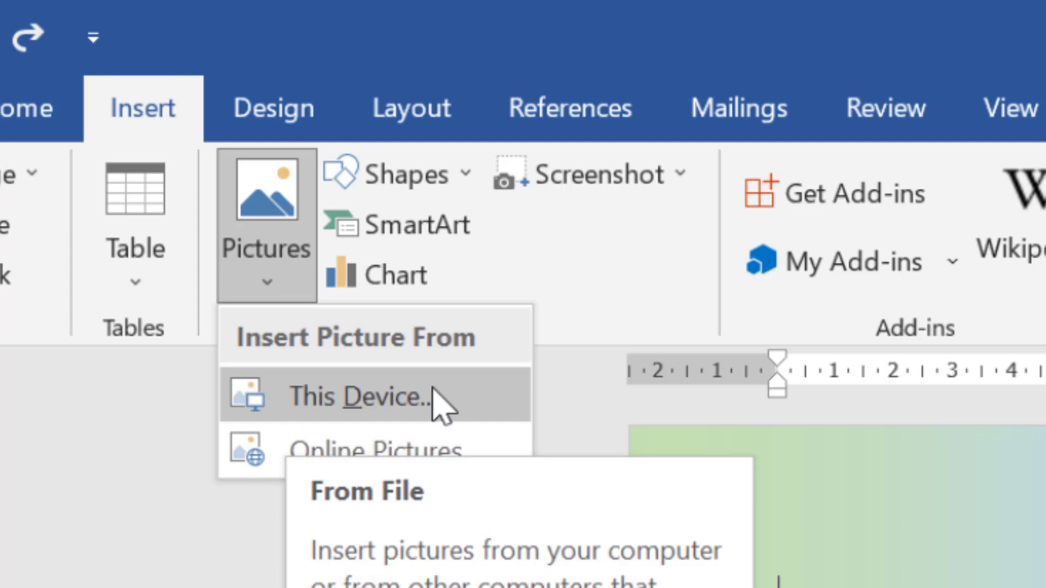
left_click(395, 403)
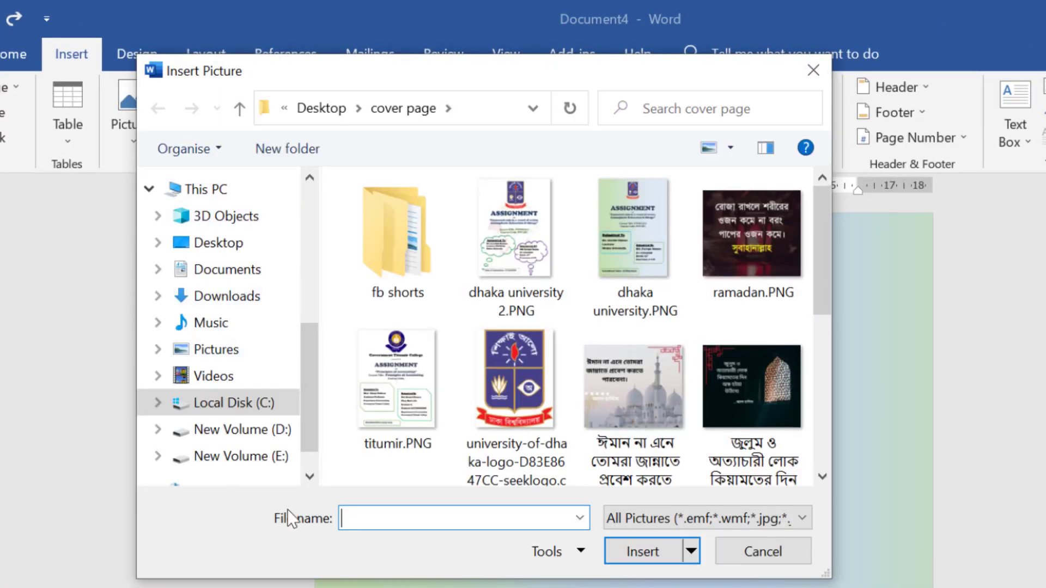
left_click(534, 393)
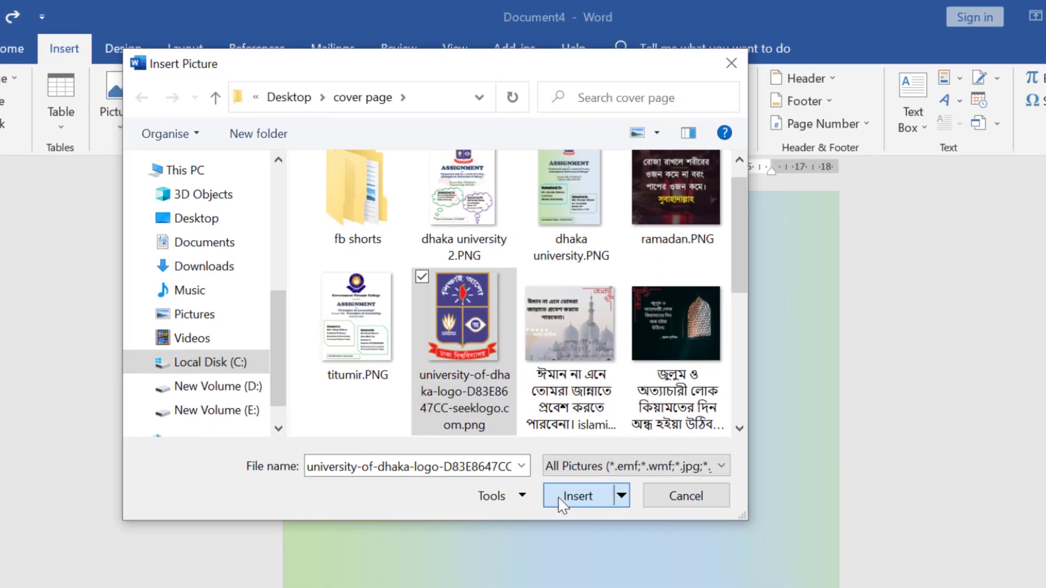
left_click(640, 552)
left_click(471, 477)
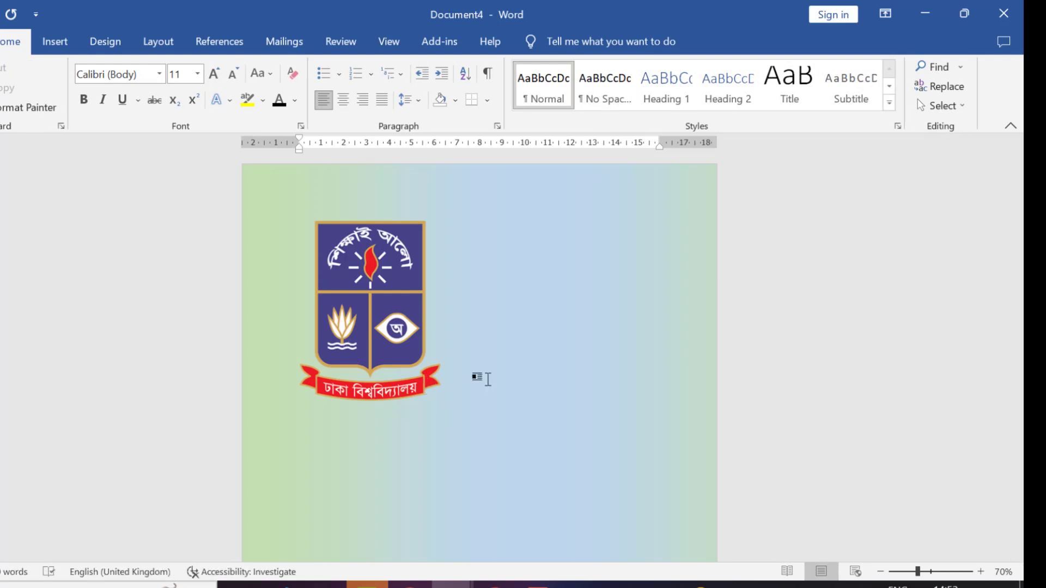
After failed attempts to move the logo, set its text wrapping to Square.
left_click_drag(416, 308, 623, 398)
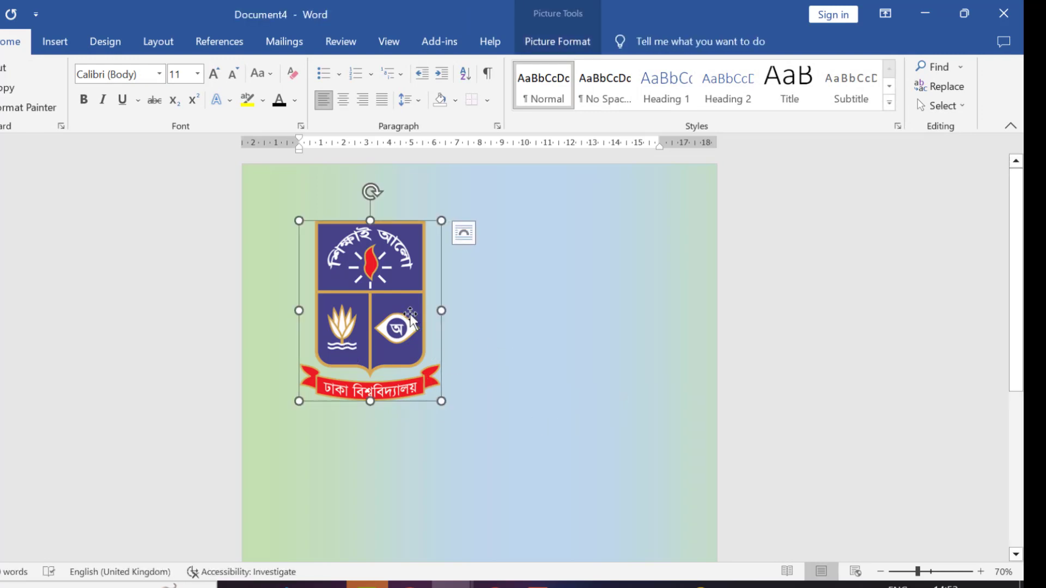
left_click_drag(412, 316, 544, 367)
left_click(536, 486)
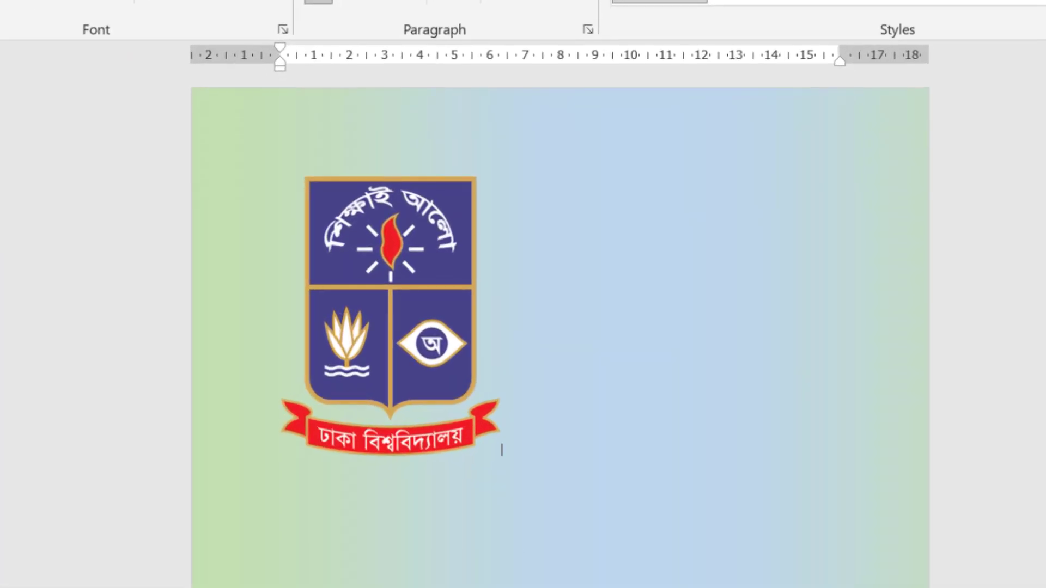
left_click(376, 303)
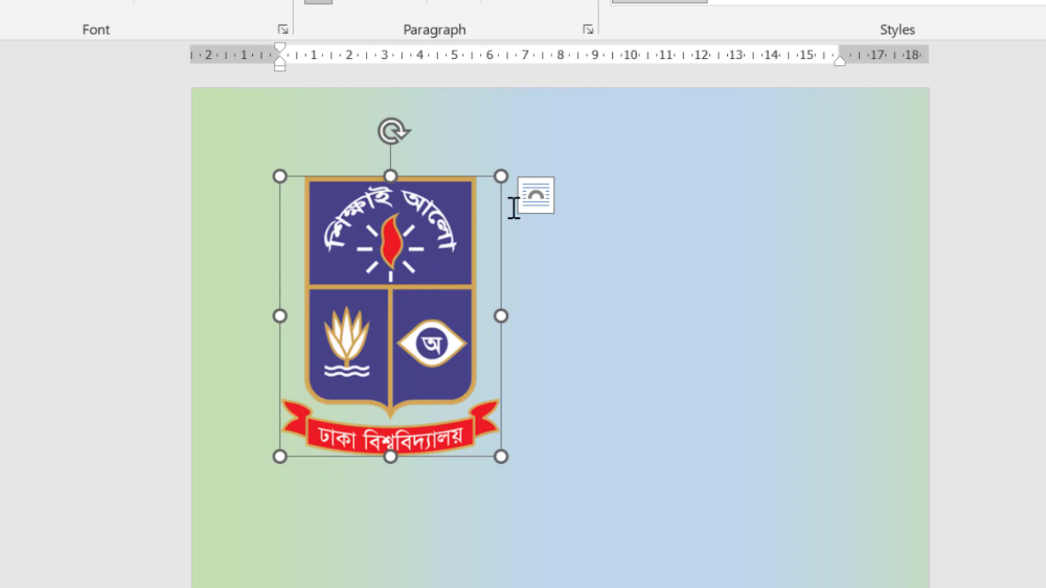
left_click(541, 198)
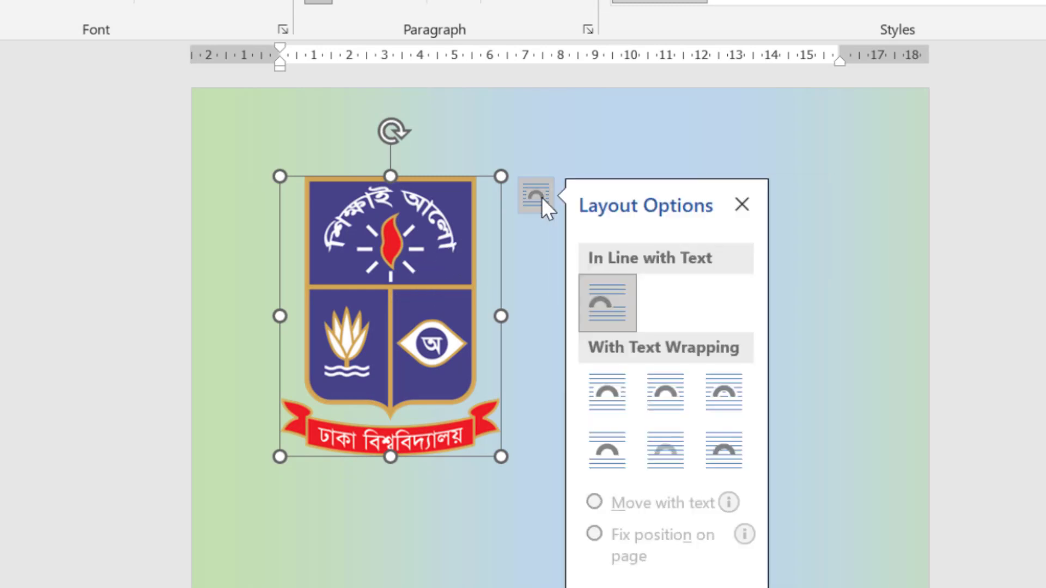
left_click(672, 388)
left_click(409, 559)
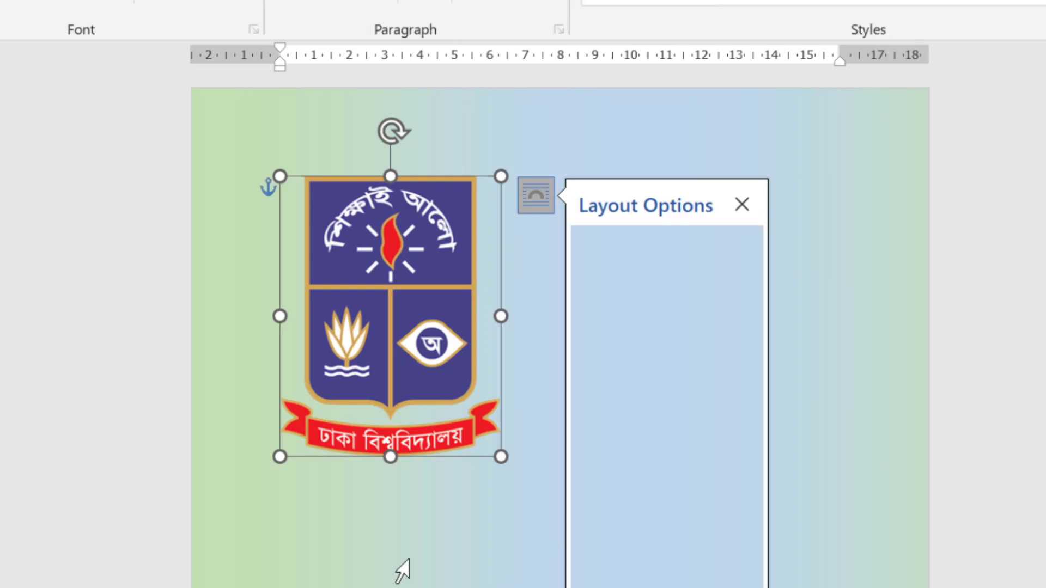
Move the logo to the top centre of the page and shrink it slightly.
left_click(671, 546)
left_click_drag(421, 364, 607, 221)
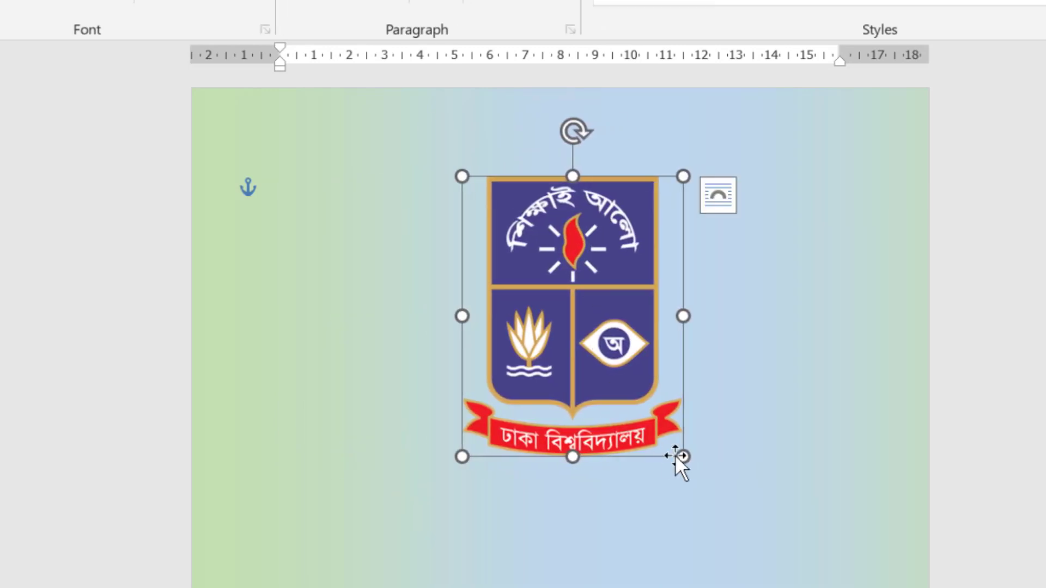
left_click_drag(687, 458, 642, 405)
left_click(494, 492)
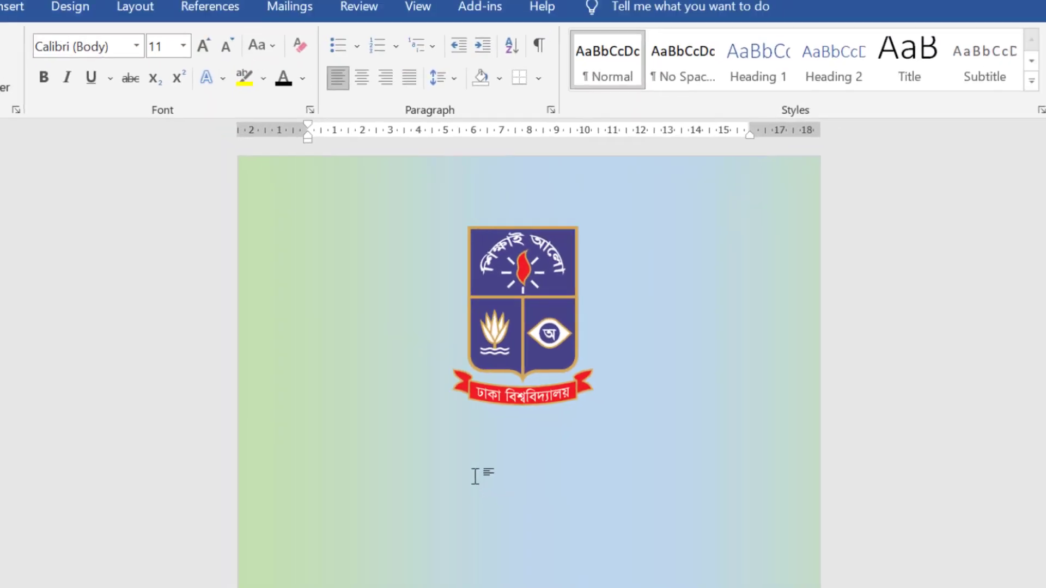
Type 'Assignment' and 'On' below the logo, then switch to ASSIGNMENT.docx for reference.
double_click(492, 492)
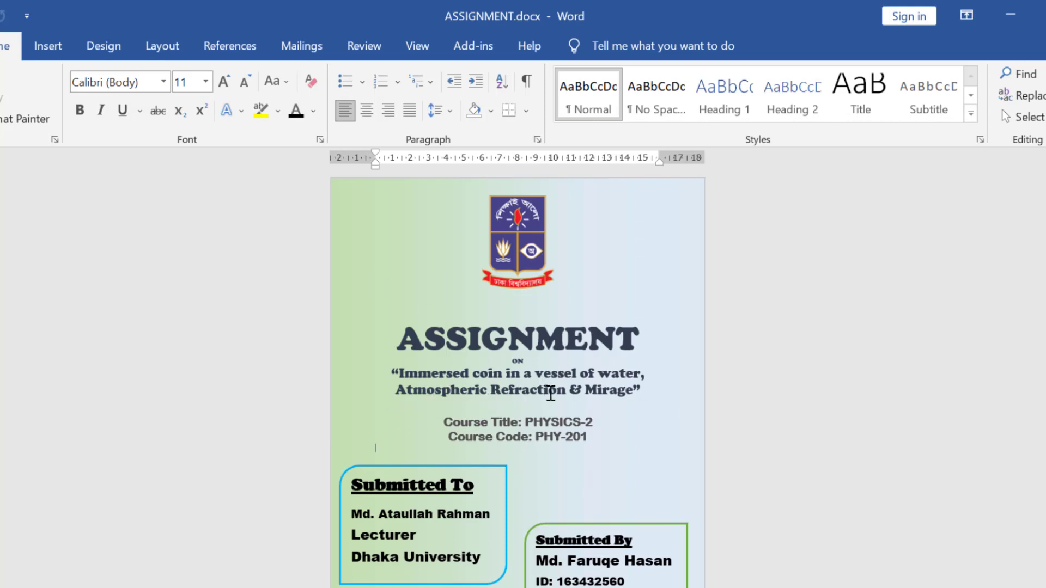
left_click(489, 587)
left_click(583, 551)
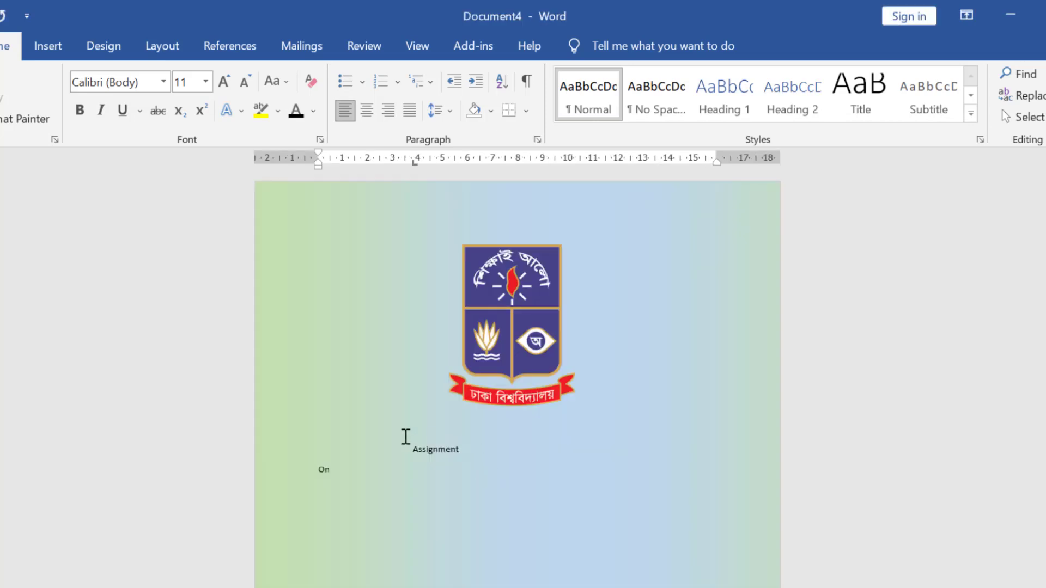
left_click(383, 474)
left_click(490, 587)
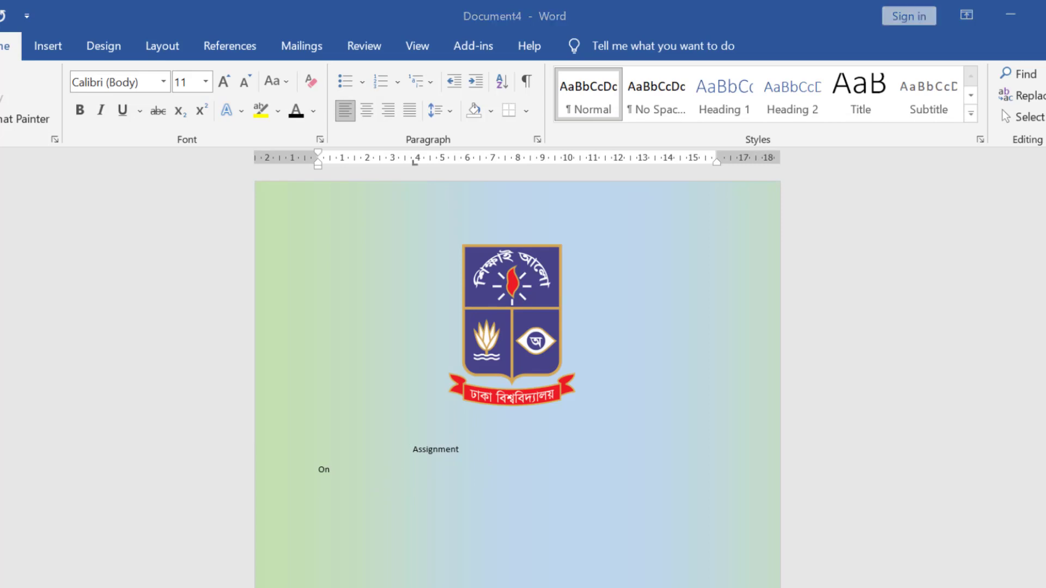
left_click(404, 561)
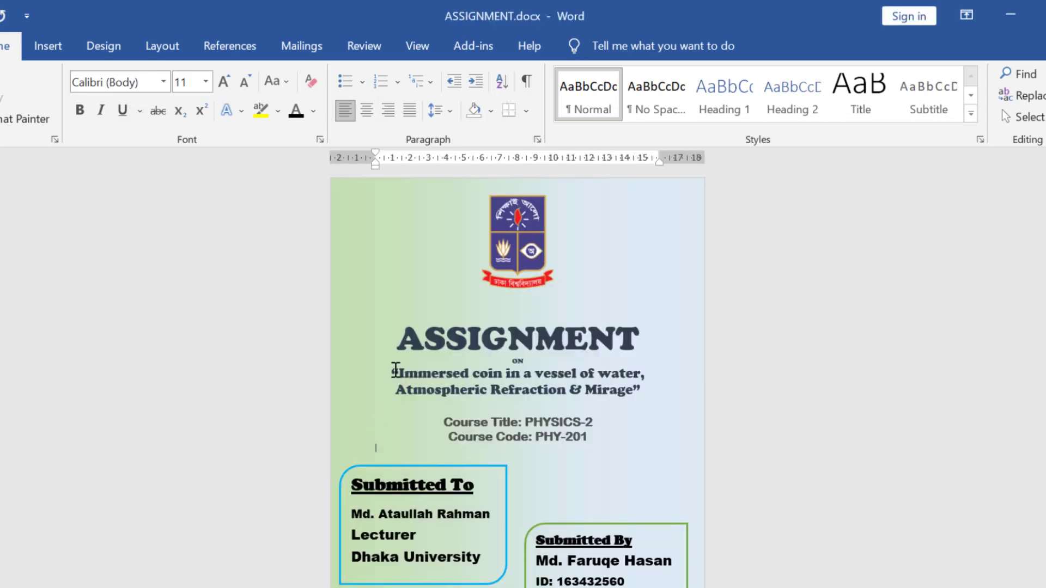
Paste the quoted topic title below 'On' and centre the heading lines.
left_click_drag(391, 371, 660, 395)
key("ctrl+c")
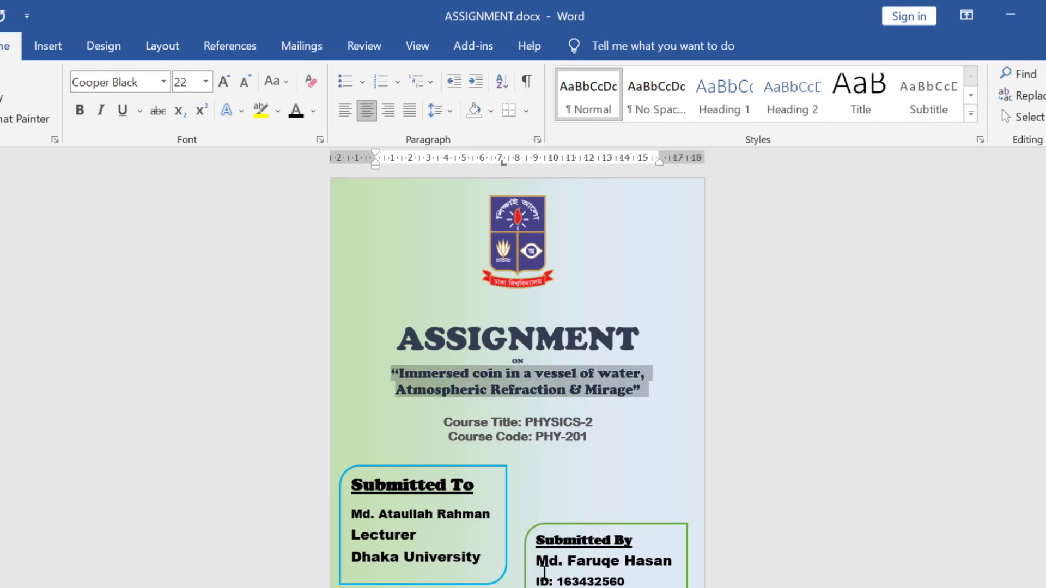
key("alt+Tab")
key("ctrl+v")
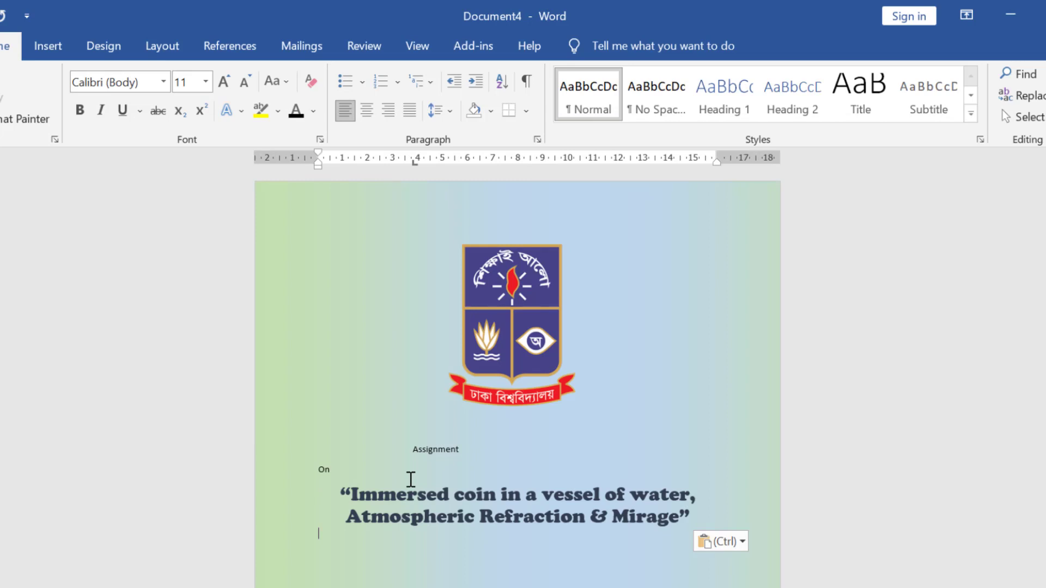
left_click_drag(411, 444, 509, 473)
key("ctrl+e")
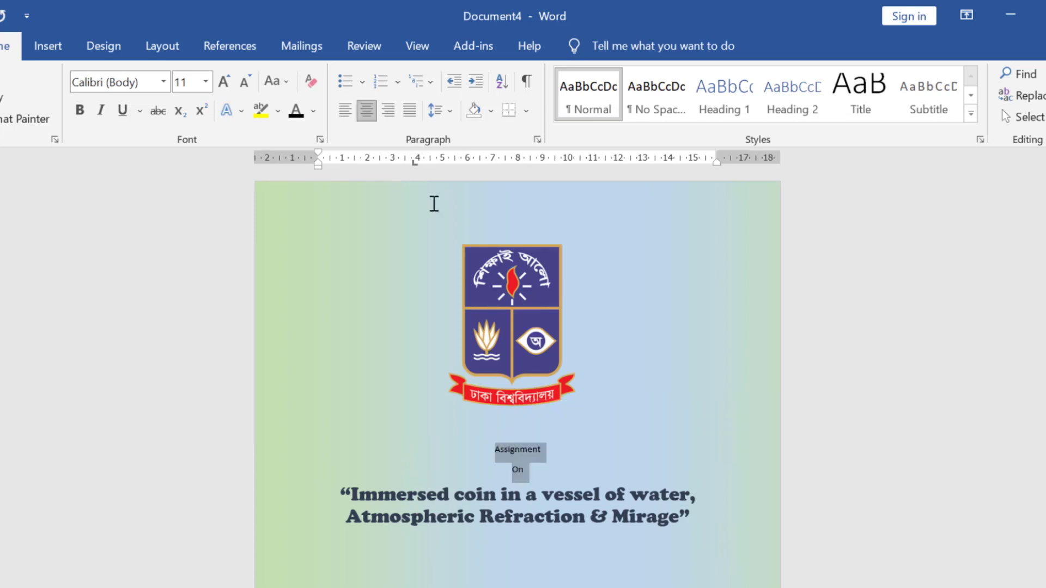
left_click(554, 484)
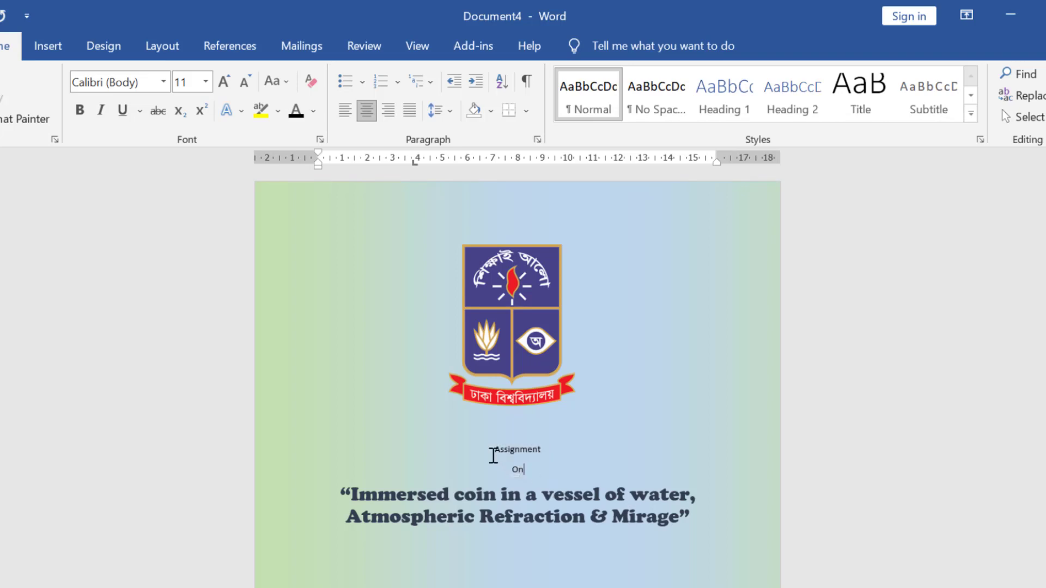
left_click_drag(478, 445, 583, 462)
Set 'Assignment' to 72 pt Cooper Black and make 'On' bold.
left_click_drag(484, 449, 556, 449)
left_click(206, 82)
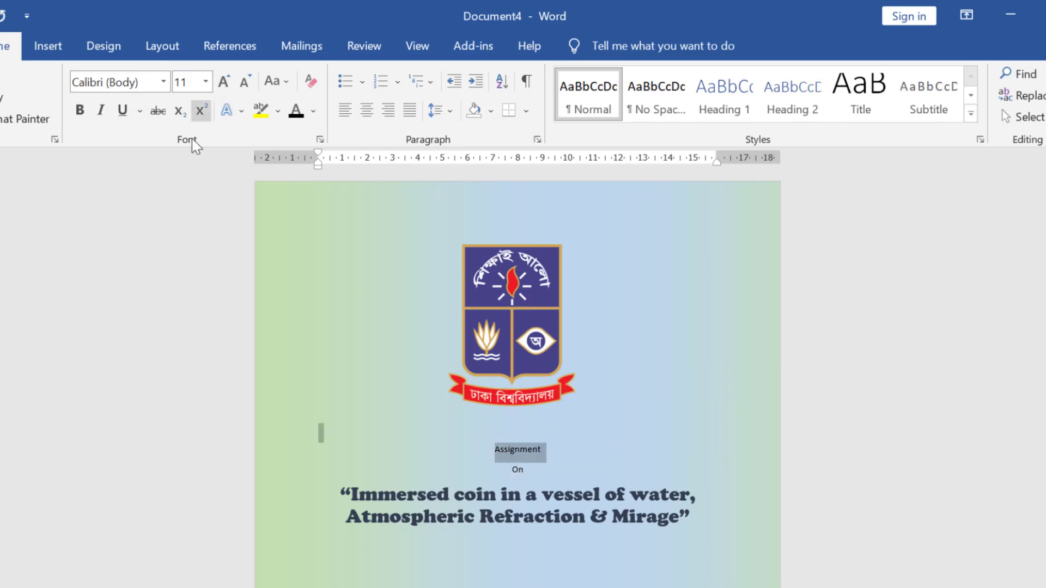
left_click(189, 395)
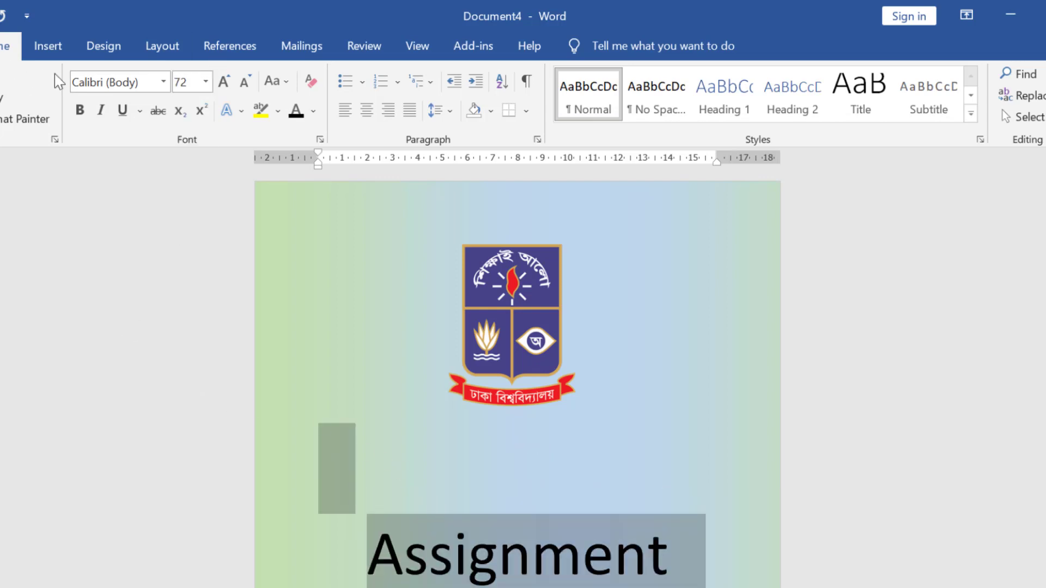
left_click(164, 83)
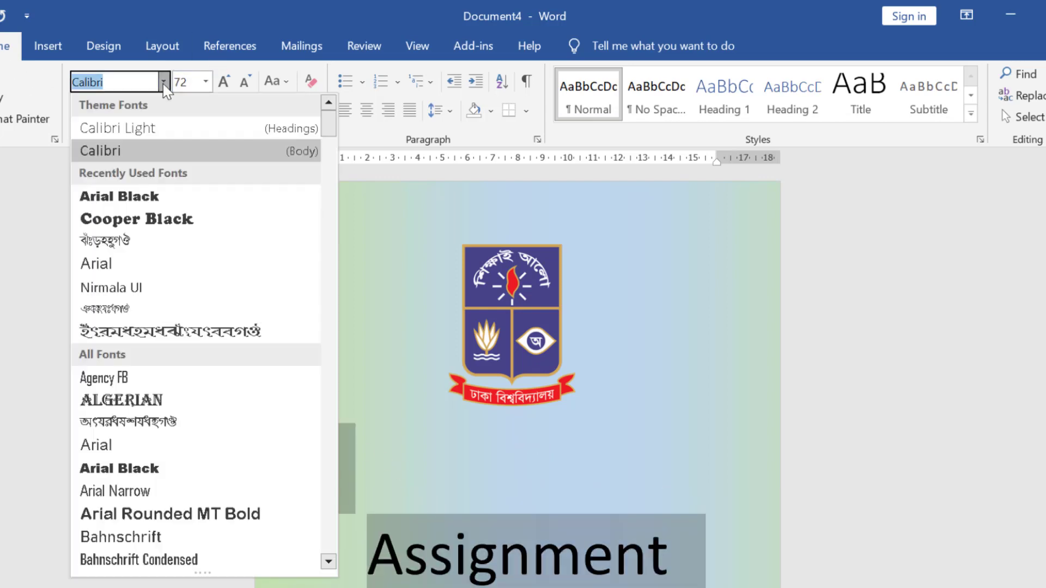
left_click(136, 219)
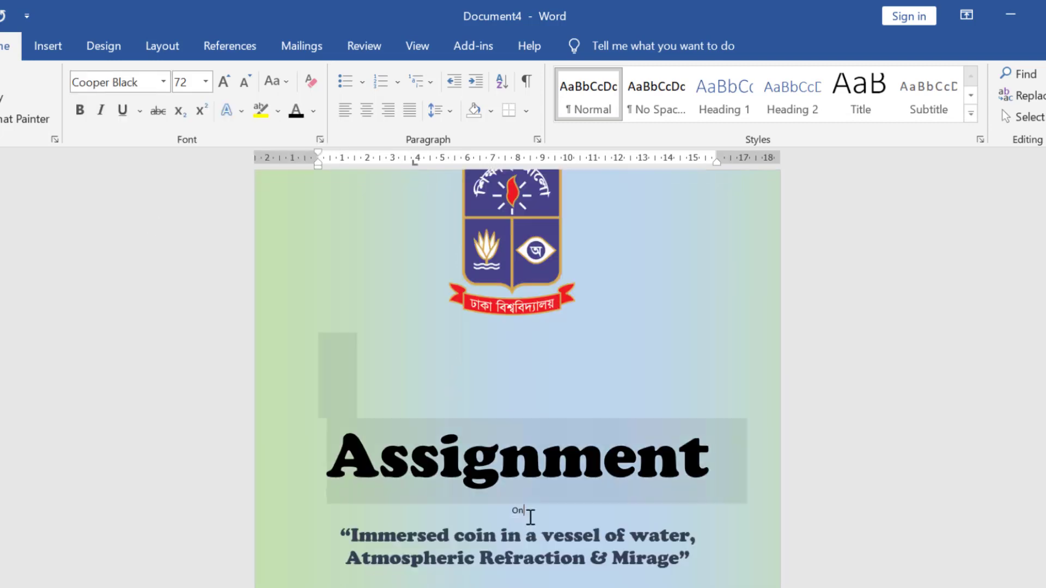
left_click_drag(502, 505, 563, 509)
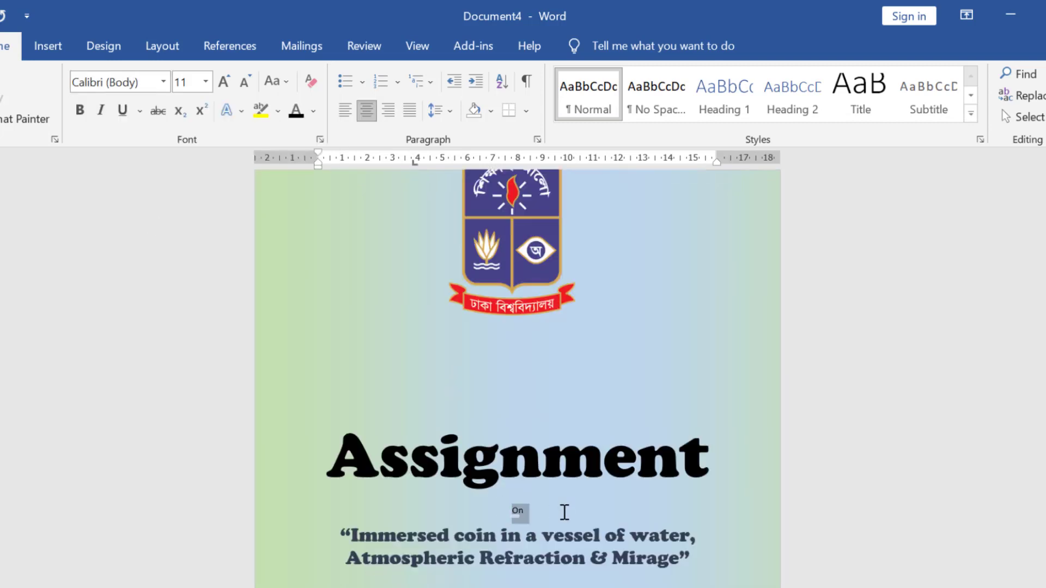
left_click(81, 110)
left_click(558, 509)
scroll(558, 509, "down", 3)
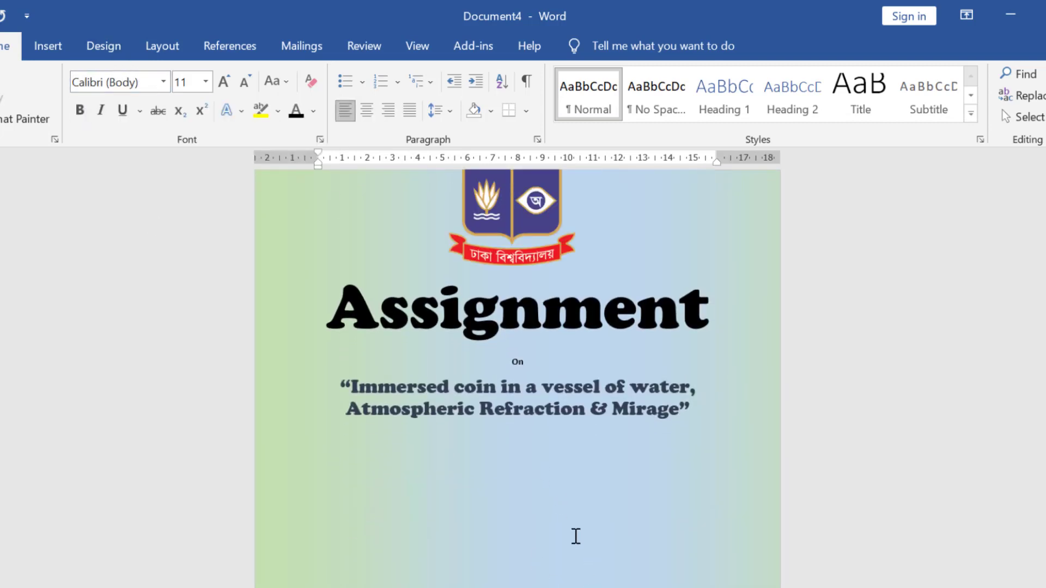
left_click(576, 536)
left_click(488, 587)
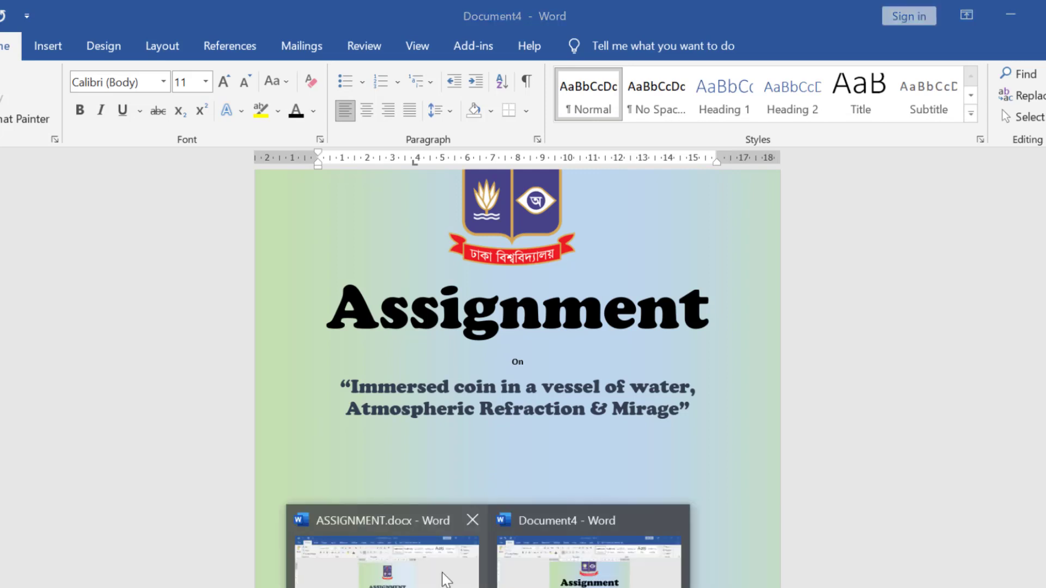
Copy 'Course Title: PHYSICS-2' and 'Course Code: PHY-201' from ASSIGNMENT.docx into Document4.
left_click(444, 579)
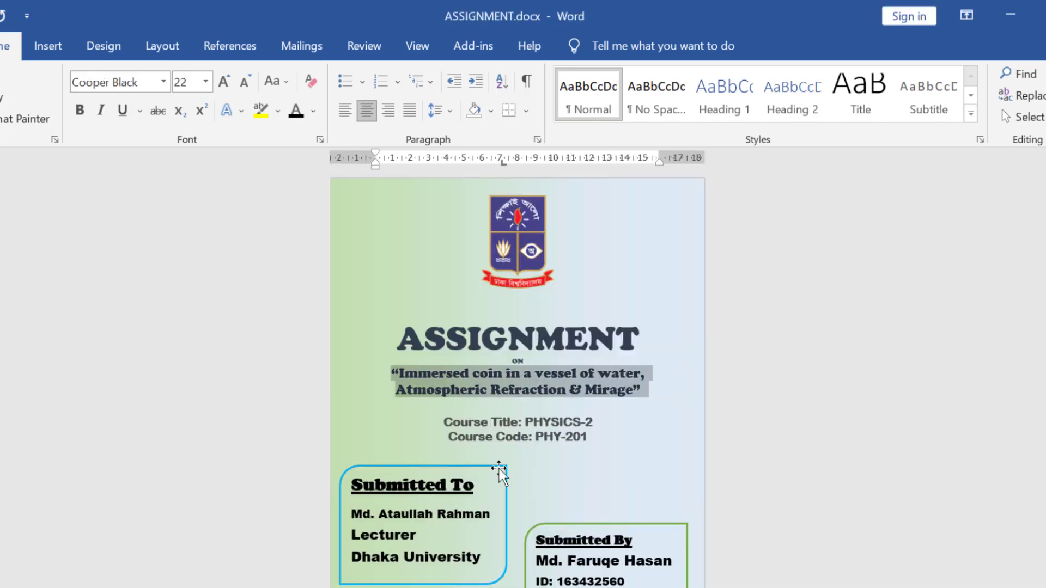
left_click(488, 587)
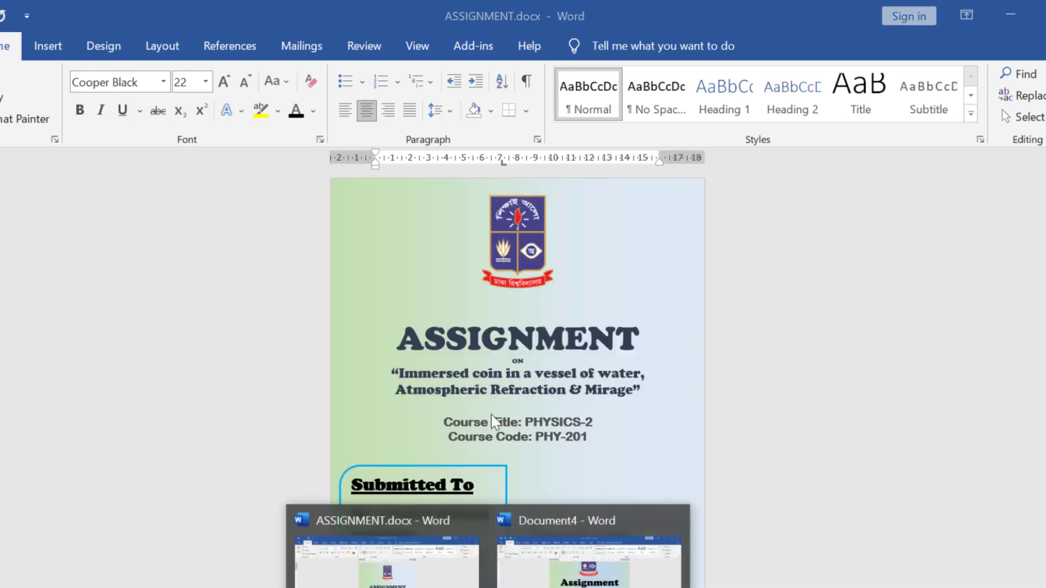
left_click_drag(444, 423, 600, 440)
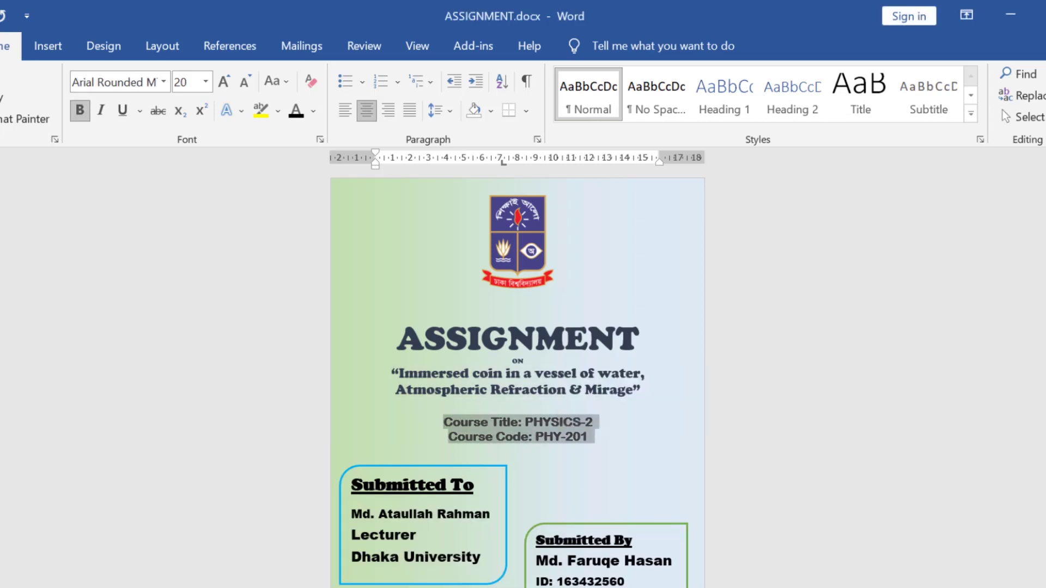
left_click(491, 587)
left_click(523, 550)
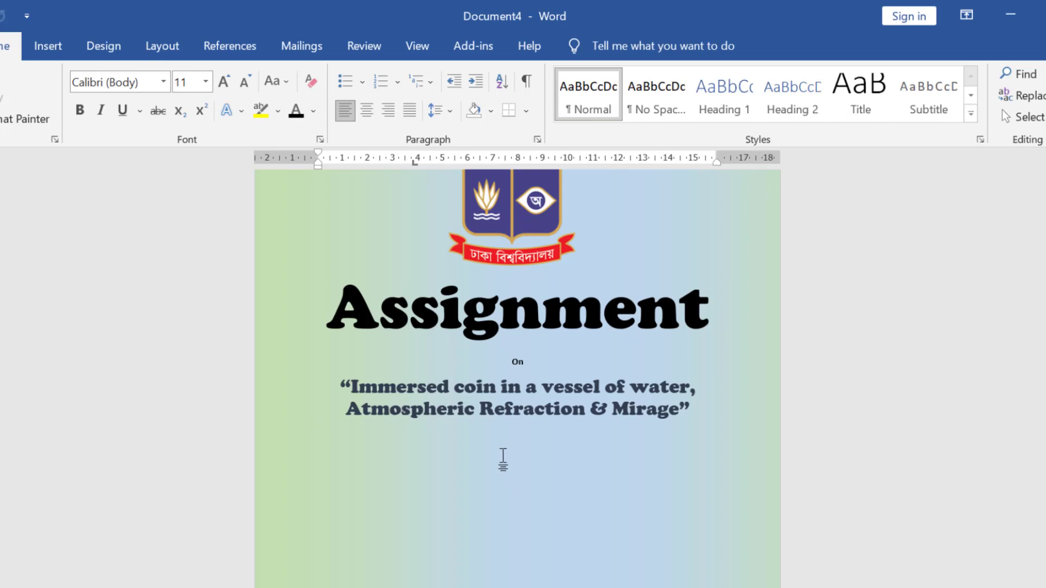
type("Course Title: PHYSICS-2 Course Code: PHY-201")
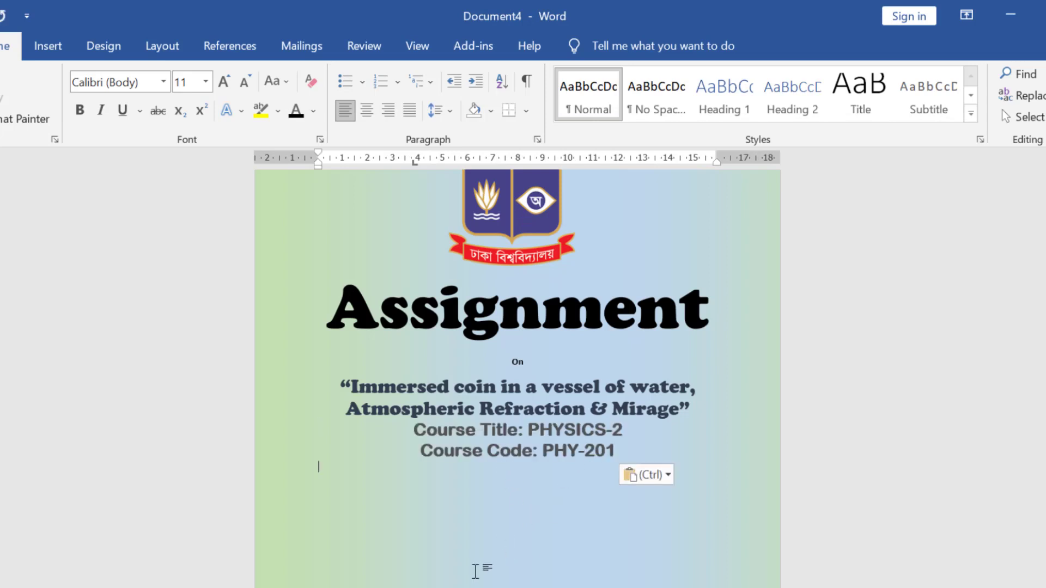
mouse_move(489, 587)
left_click(426, 522)
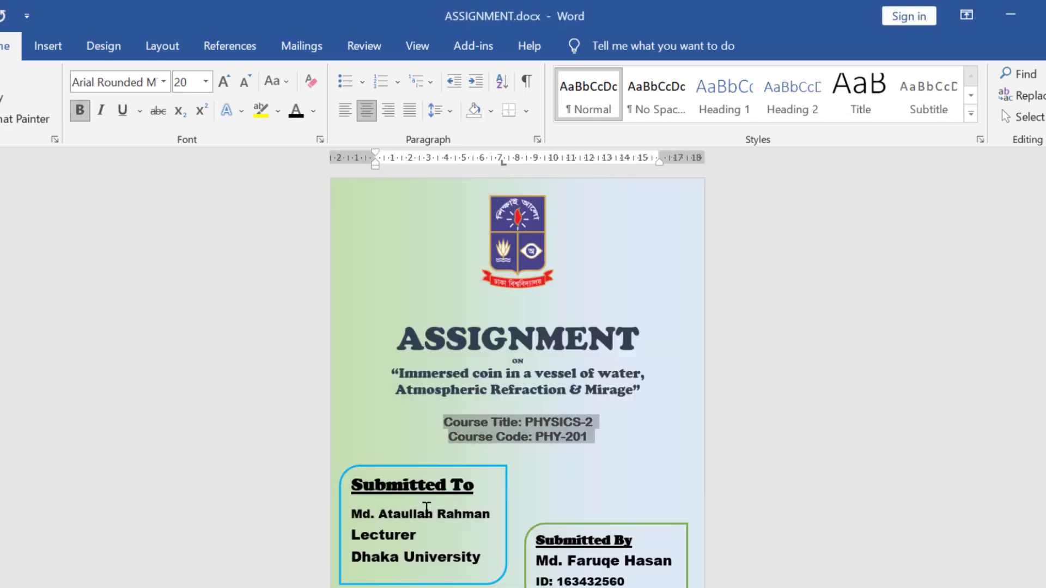
left_click(583, 550)
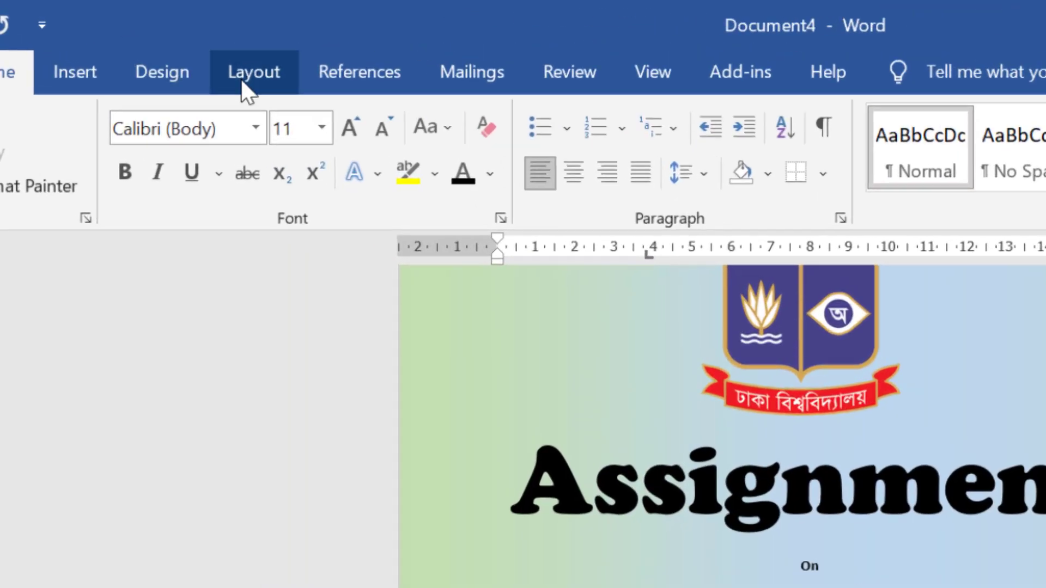
left_click(167, 47)
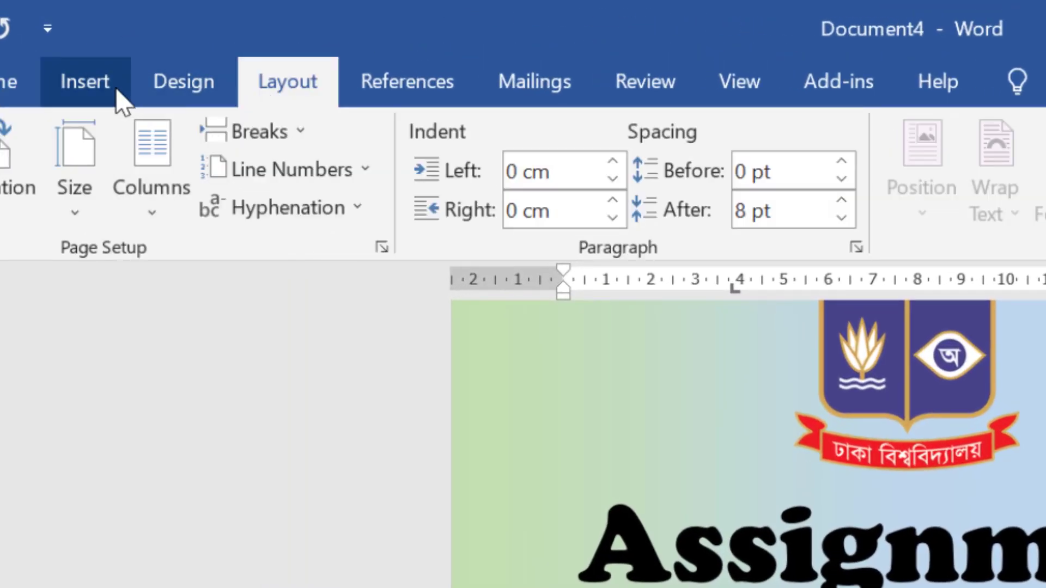
Draw a round-cornered rectangle with no fill and a green 1½ pt outline.
left_click(77, 85)
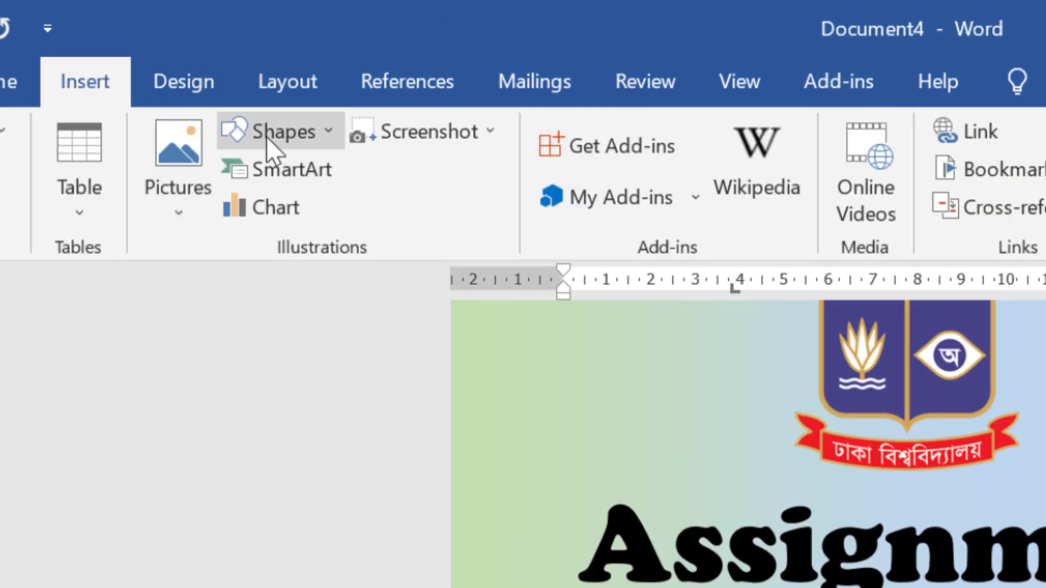
left_click(321, 133)
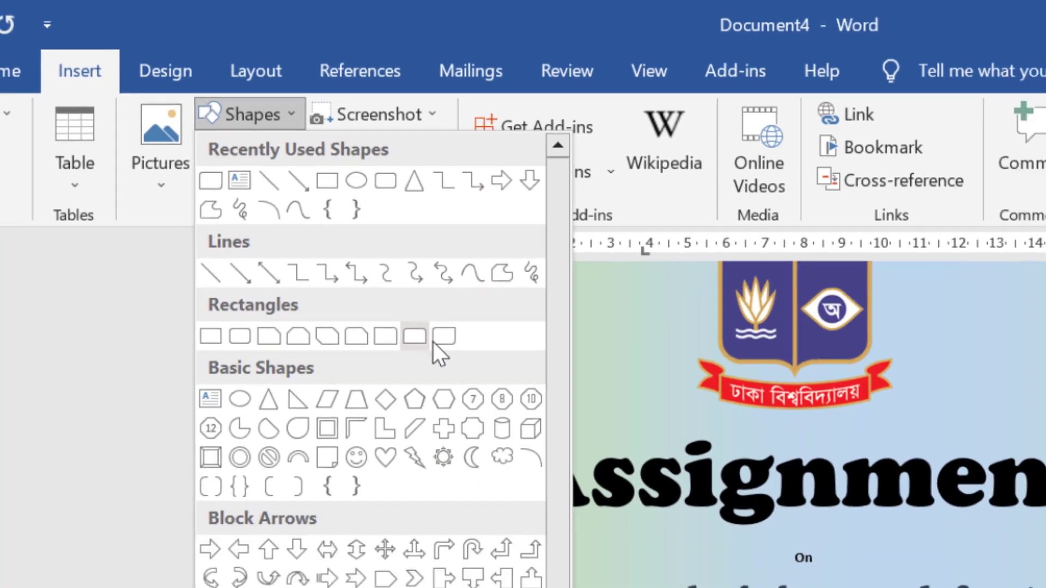
left_click(434, 342)
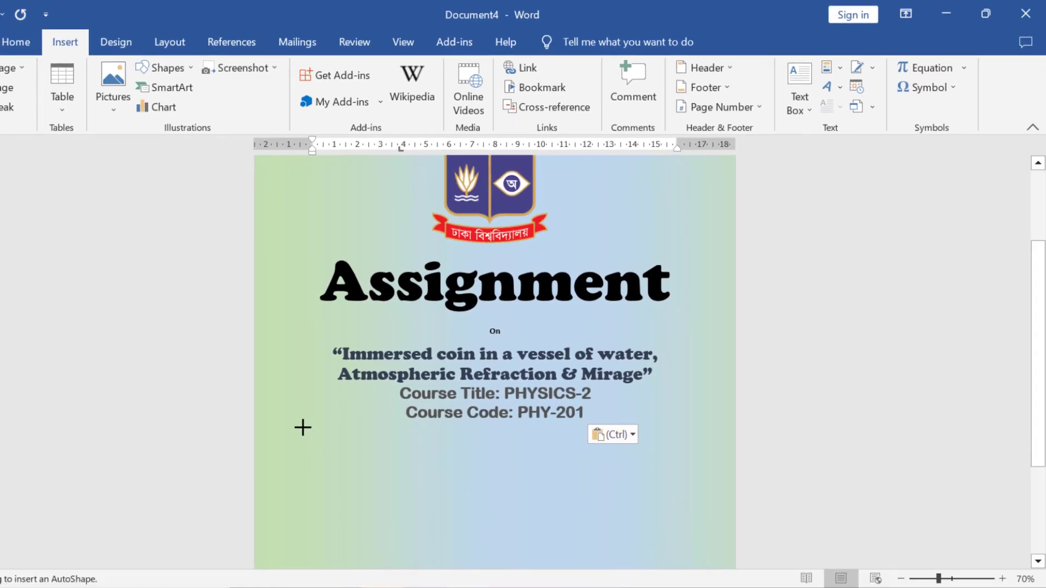
left_click_drag(301, 427, 523, 577)
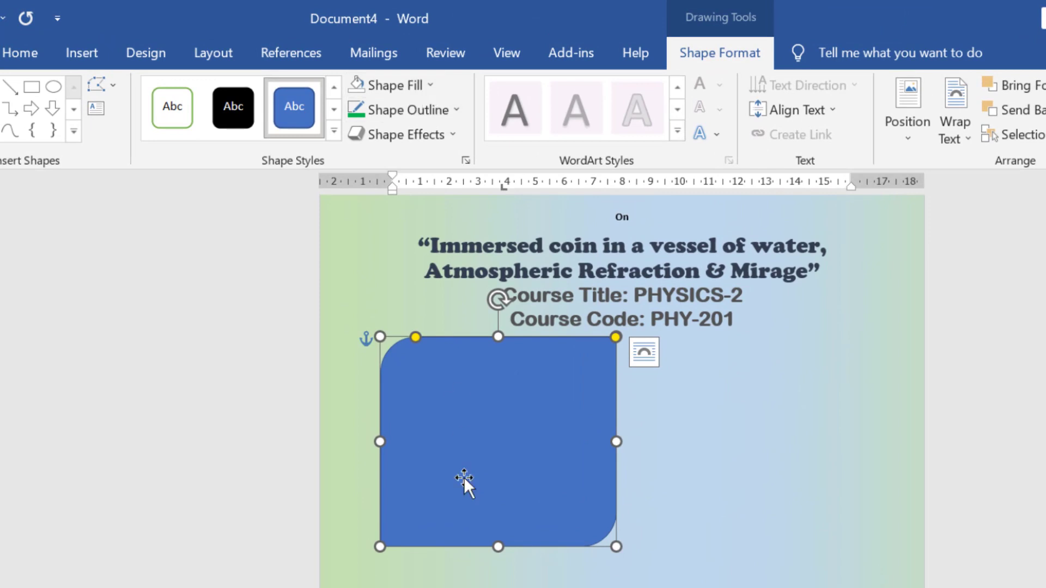
left_click(431, 84)
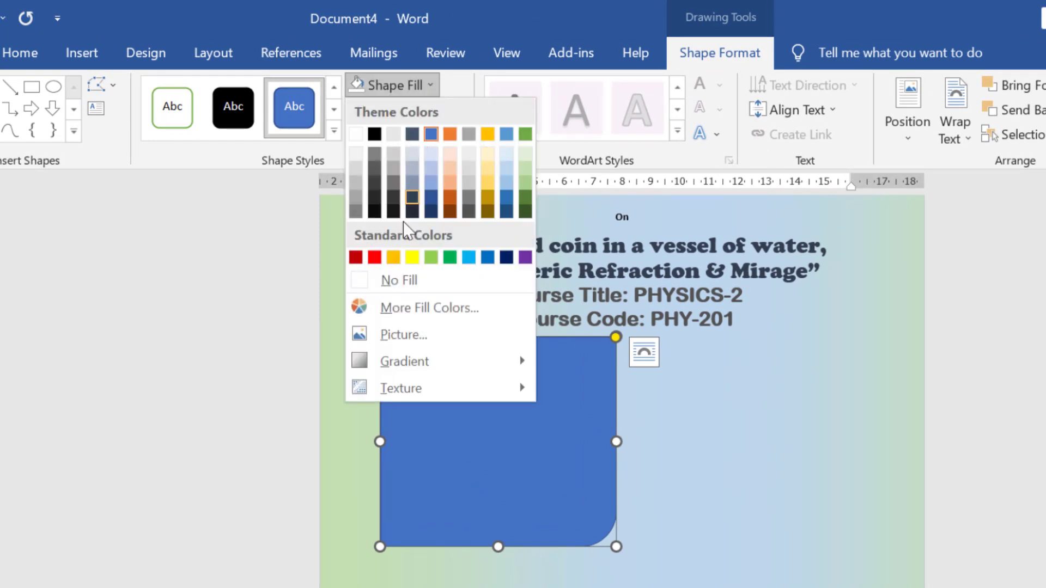
left_click(392, 287)
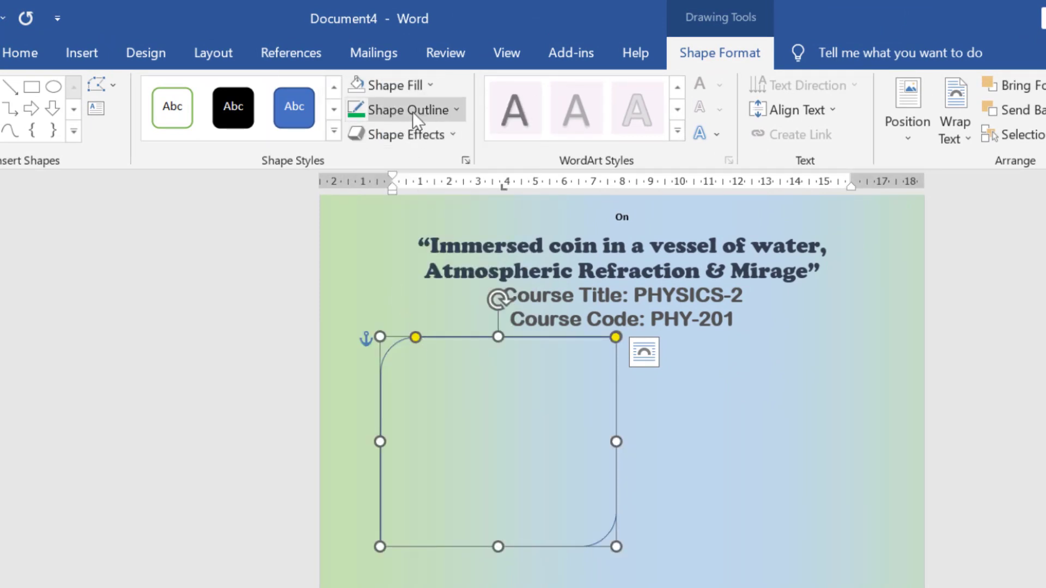
left_click(413, 112)
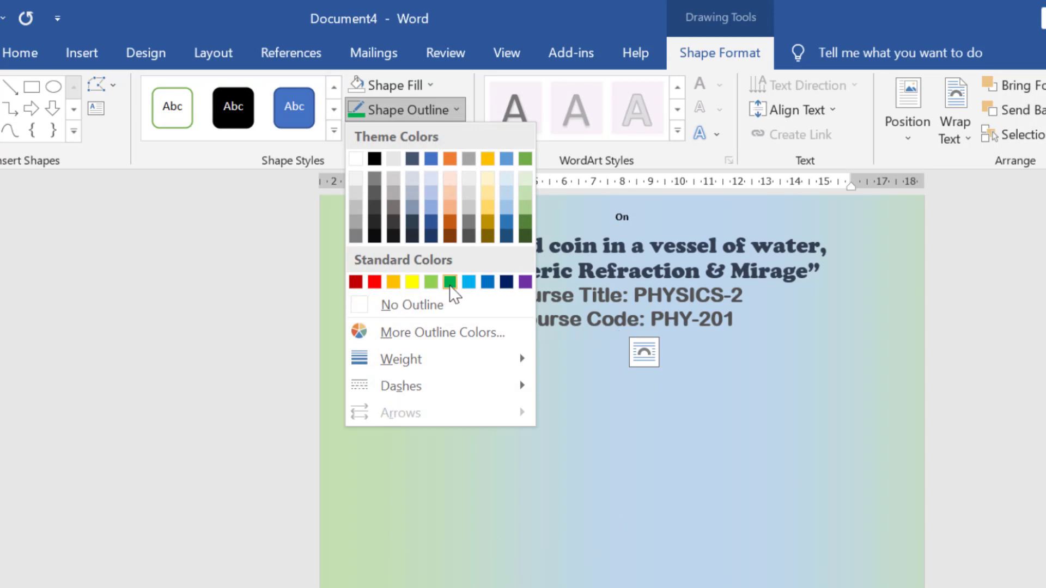
left_click(449, 284)
left_click(449, 113)
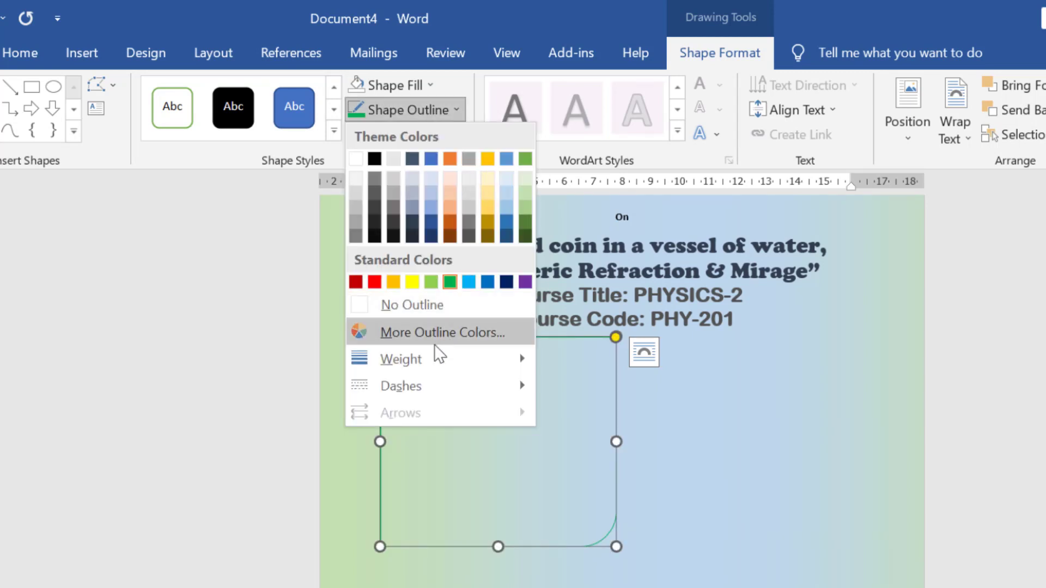
mouse_move(422, 358)
left_click(599, 456)
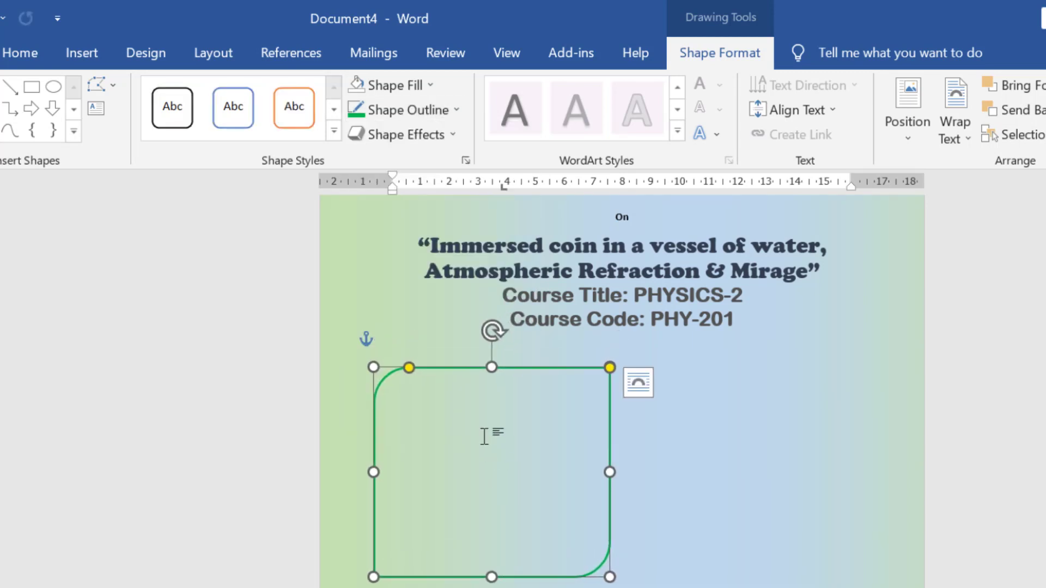
left_click(445, 398)
Make the 'Submitted TO' heading in the box centred, underlined, bold and larger.
left_click(444, 404)
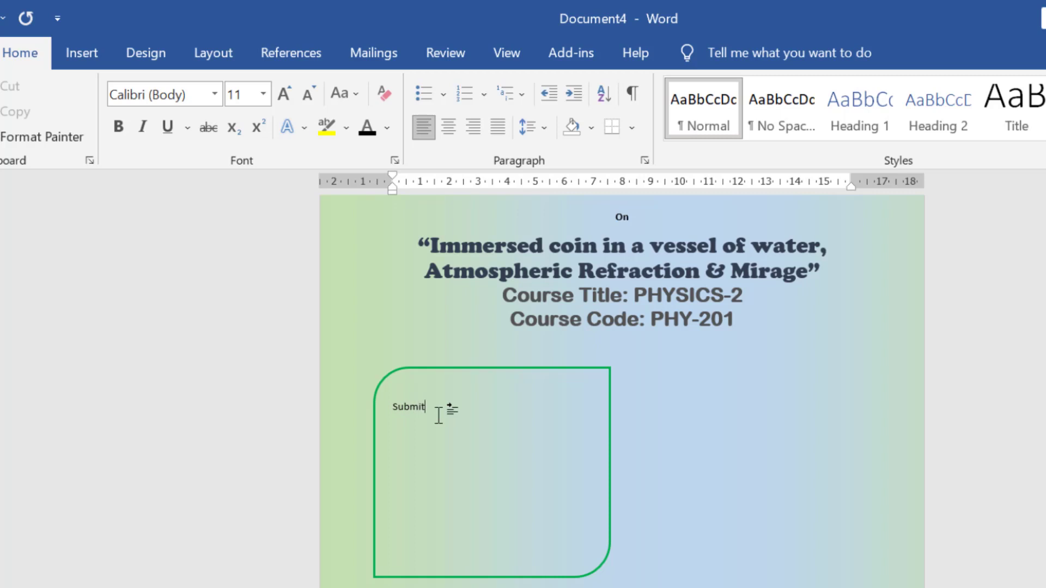
left_click(451, 505)
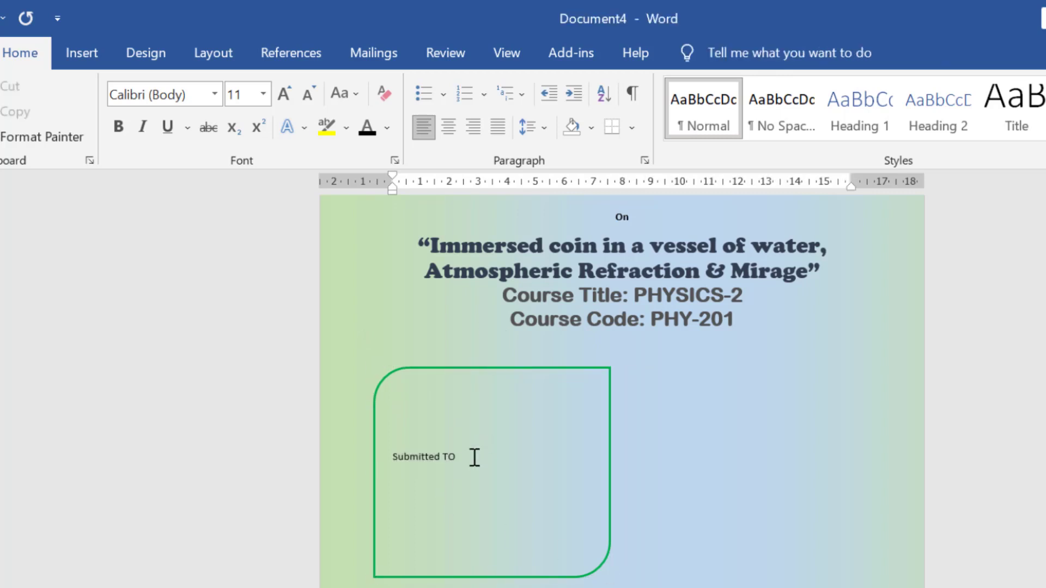
left_click(476, 456)
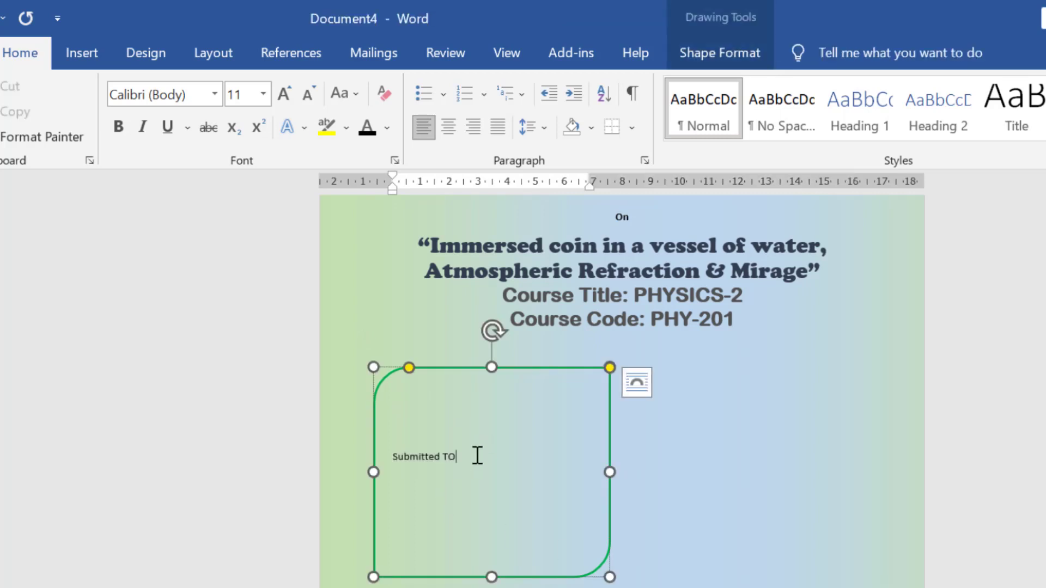
left_click_drag(477, 454, 388, 451)
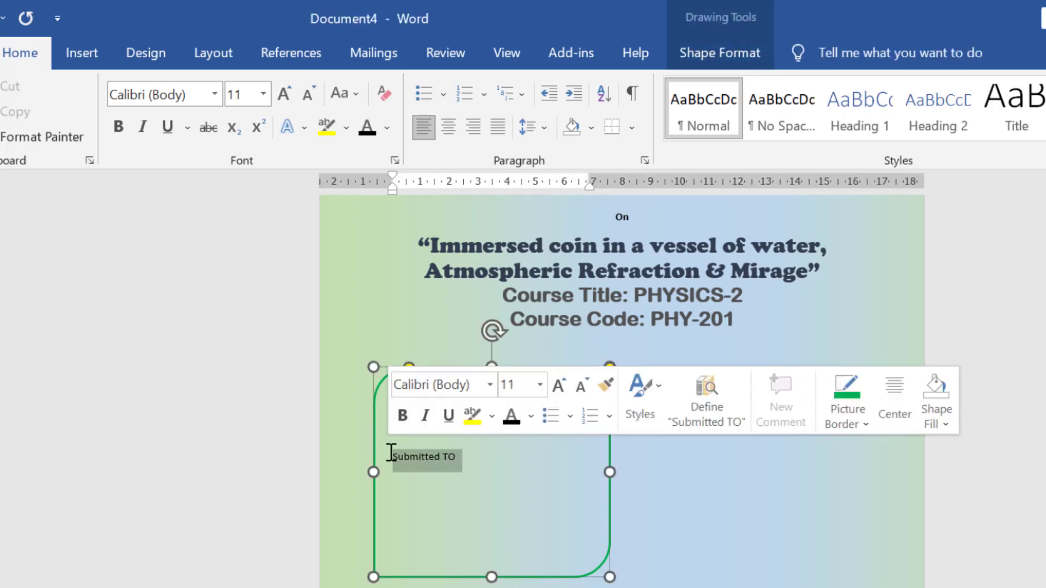
left_click(449, 127)
left_click(538, 456)
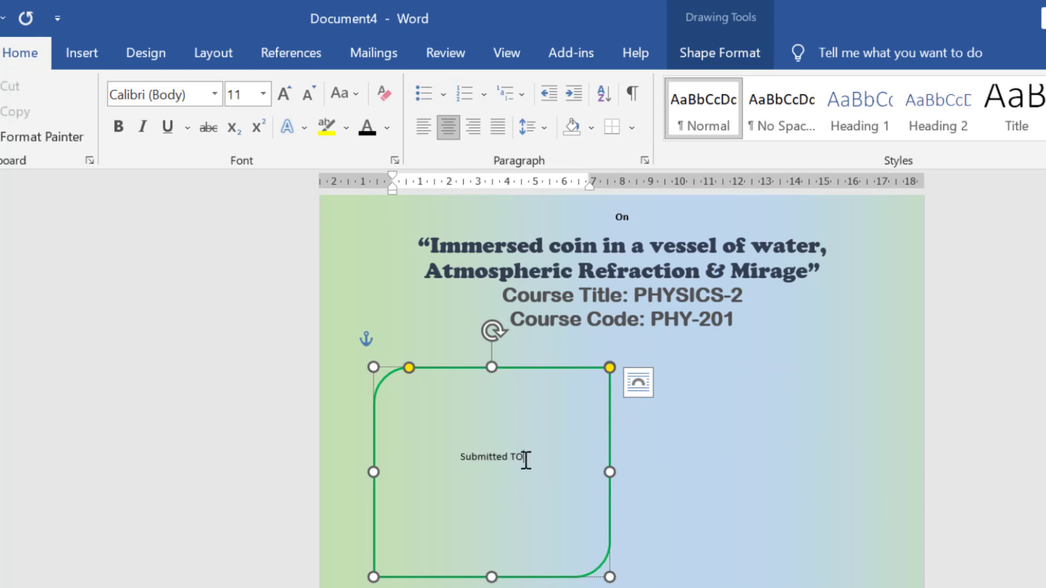
left_click(167, 127)
left_click(118, 126)
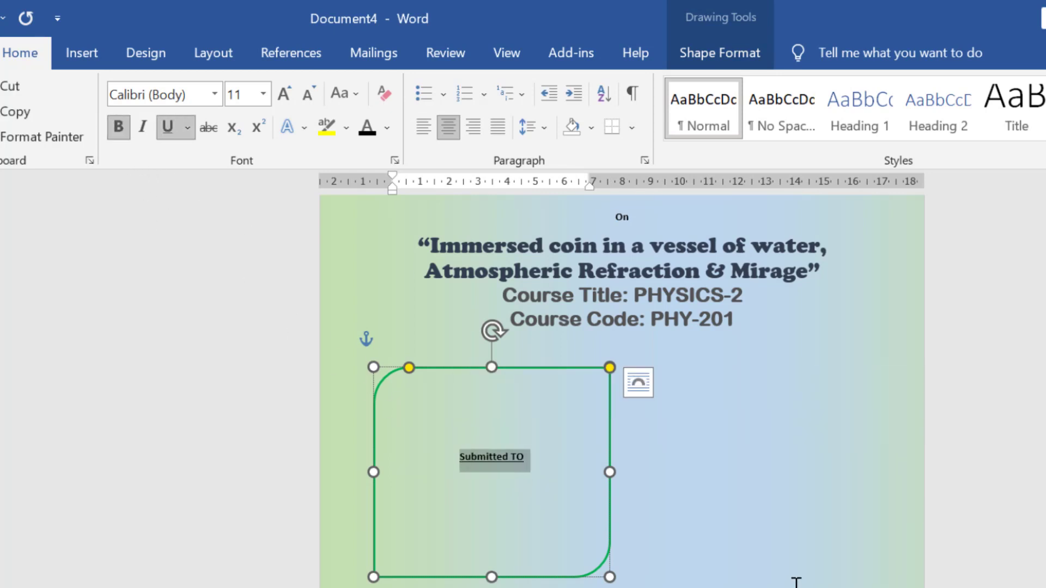
key("ctrl+bracketright")
key("ctrl+bracketright")
key("ctrl+bracketright")
key("ctrl+bracketright")
key("ctrl+bracketright")
key("ctrl+bracketright")
key("ctrl+bracketright")
key("ctrl+bracketright")
key("ctrl+bracketright")
key("ctrl+bracketright")
key("ctrl+bracketright")
key("ctrl+bracketright")
key("ctrl+bracketright")
key("ctrl+bracketright")
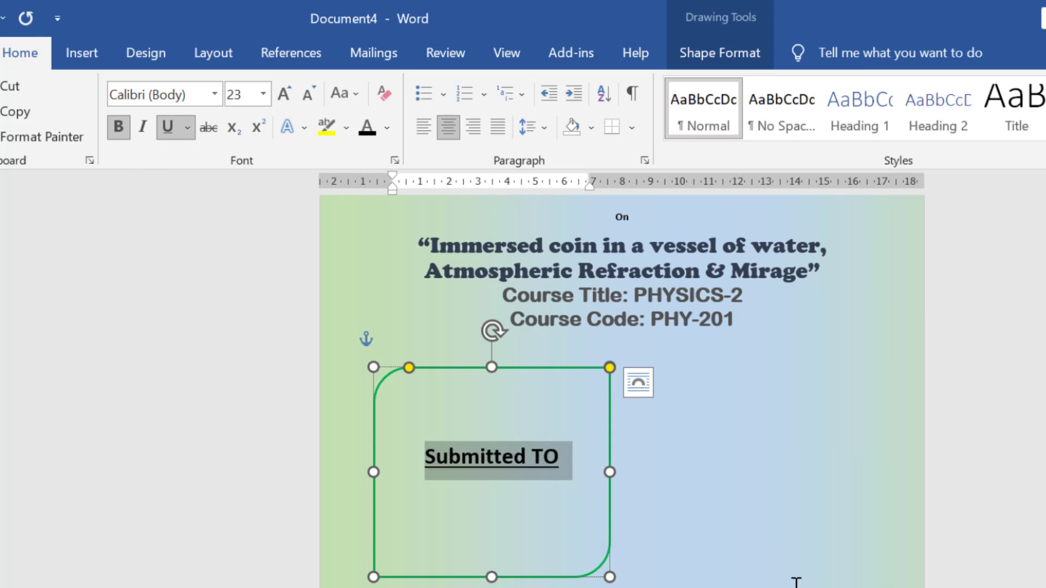
Add the lecturer's name in black, then 'Lecture' and 'Dhaka University' on separate lines.
left_click(591, 485)
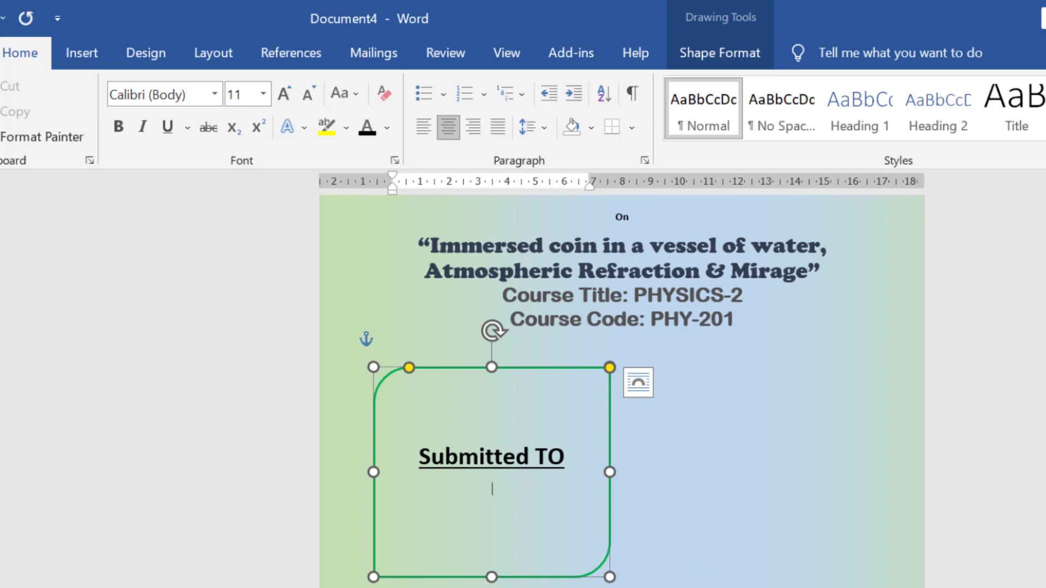
triple_click(424, 493)
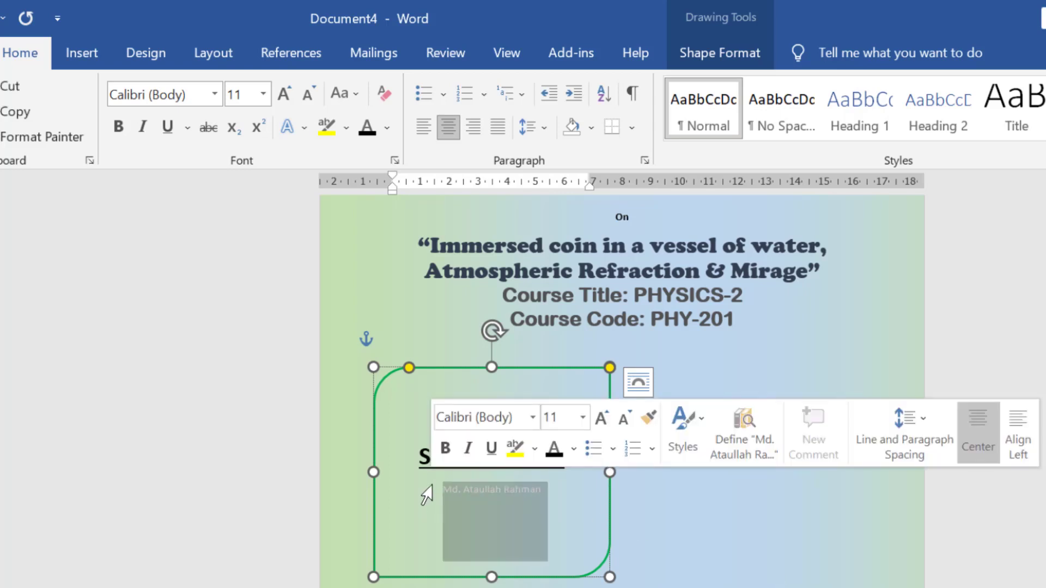
left_click(367, 127)
left_click(564, 489)
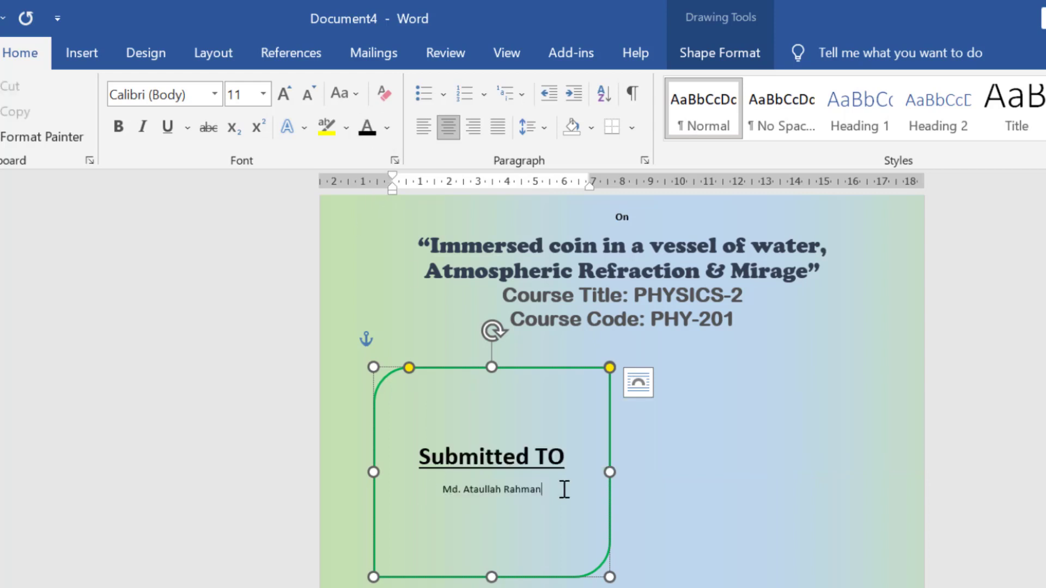
key("Return")
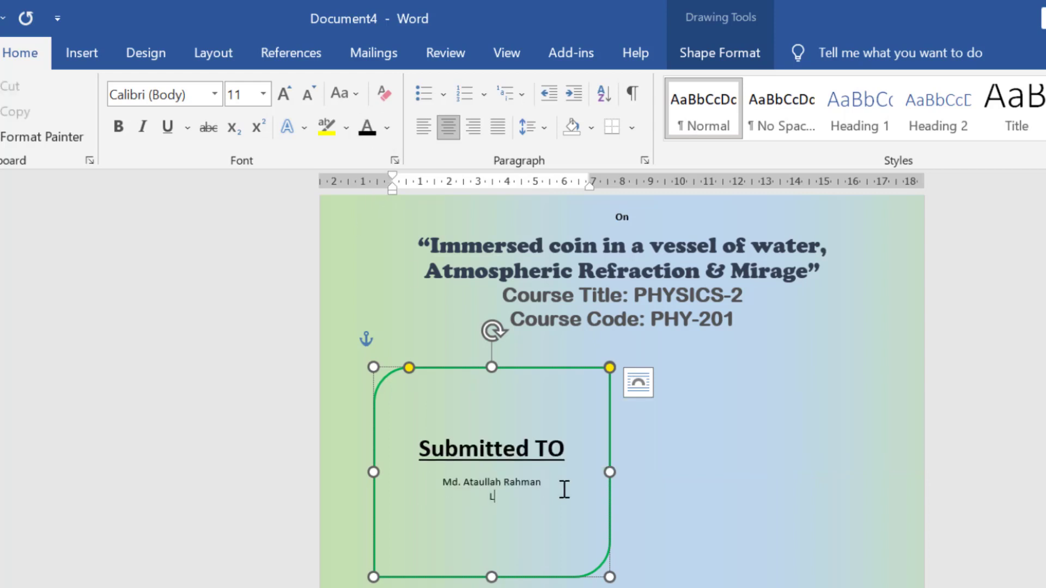
type("Lecture")
key("Return")
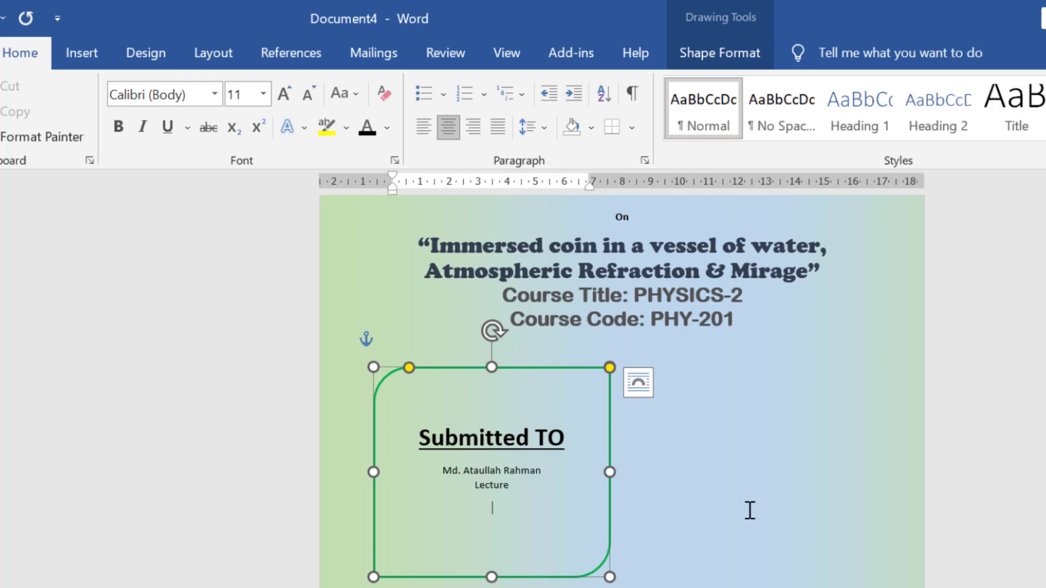
type("Dhaka University")
left_click(692, 535)
Left-align the heading and details, enlarge the details to 18 pt, and move the box lower.
left_click_drag(427, 473, 549, 511)
left_click(419, 119)
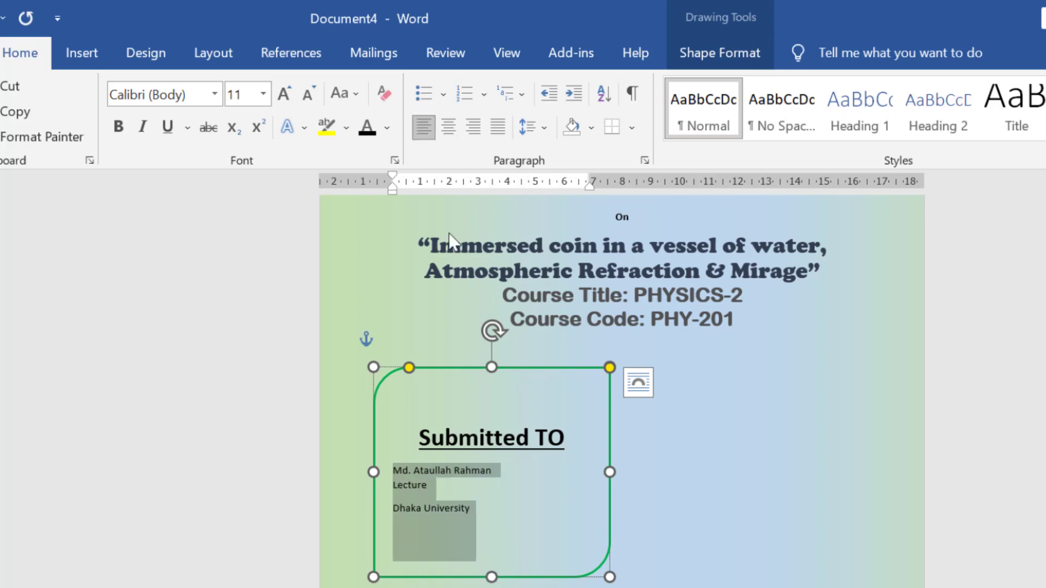
left_click(498, 498)
left_click(402, 437)
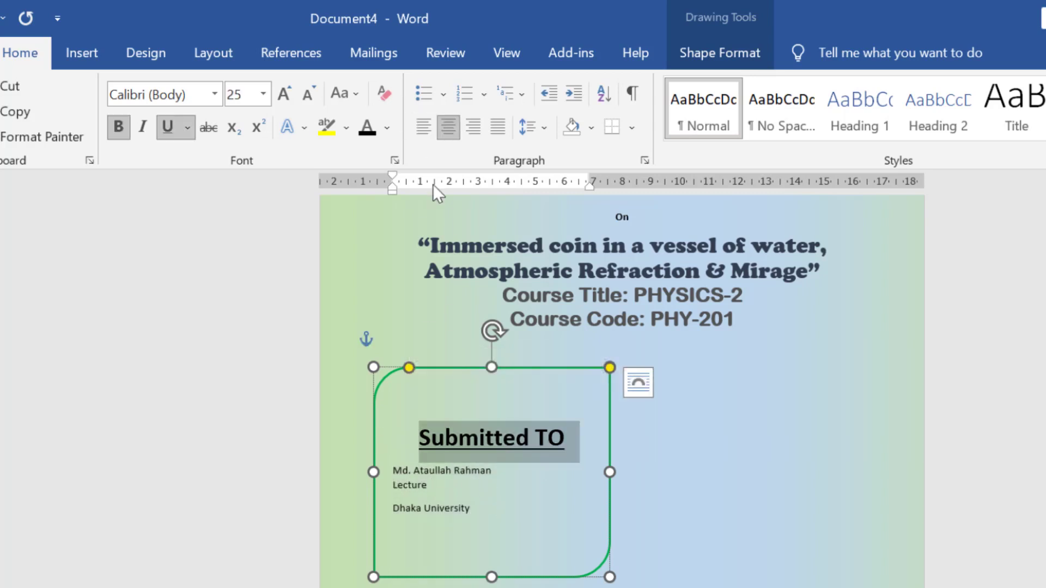
left_click(419, 135)
left_click_drag(393, 469, 504, 514)
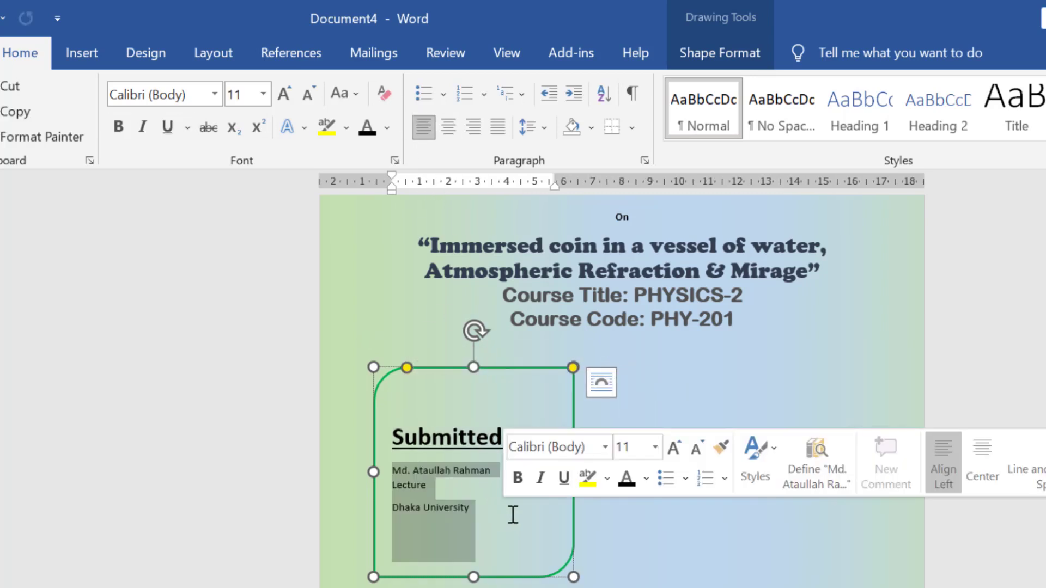
key("ctrl+shift+period")
key("ctrl+shift+period")
key("ctrl+shift+period")
key("ctrl+shift+period")
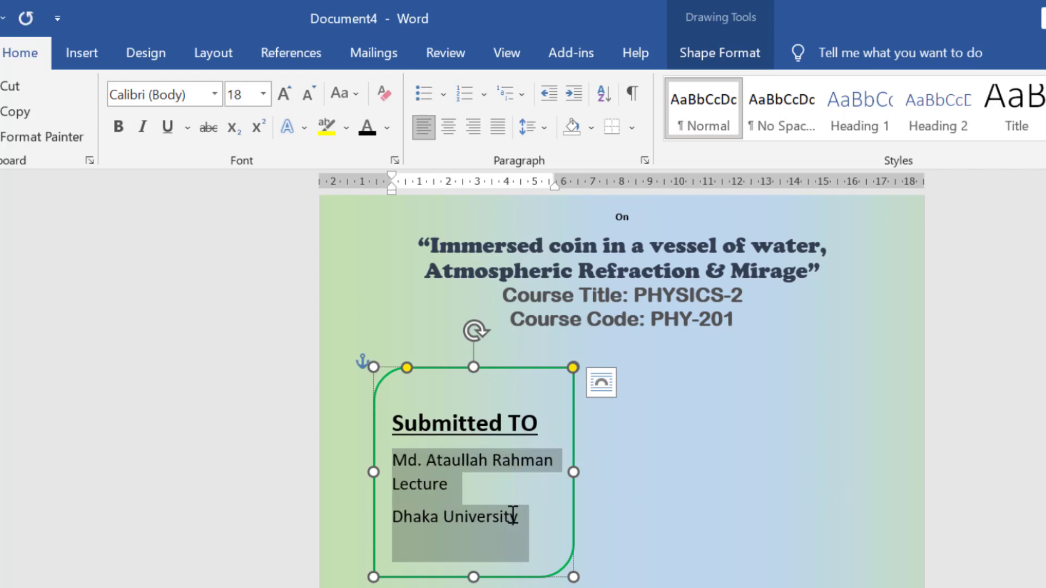
left_click(598, 496)
mouse_move(598, 496)
left_mouse_down()
mouse_move(525, 573)
mouse_move(577, 586)
left_mouse_up()
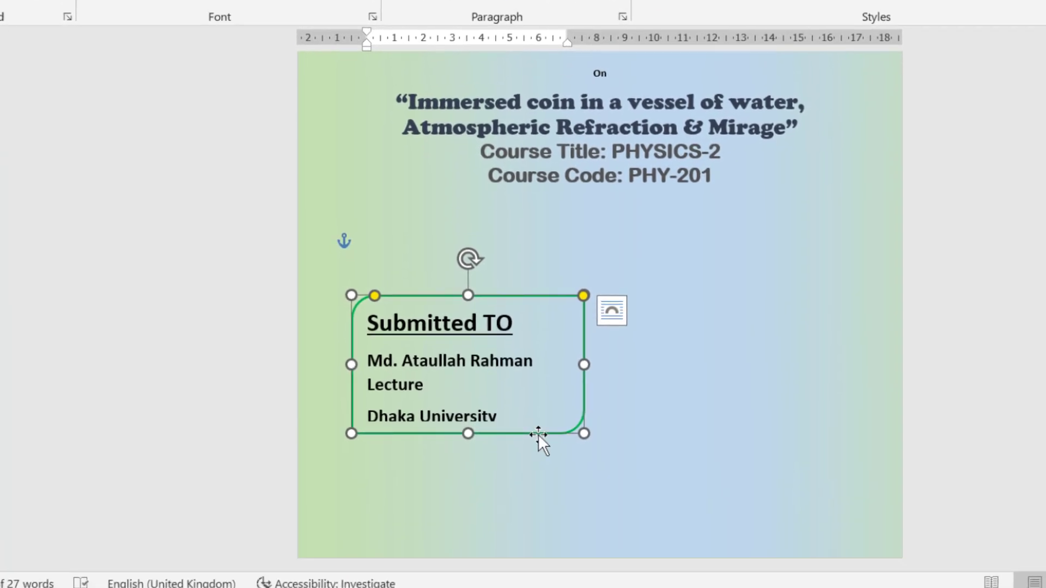
Paste a copy of the box at lower right and change its heading to 'Submitted BY'.
left_click_drag(350, 433, 345, 454)
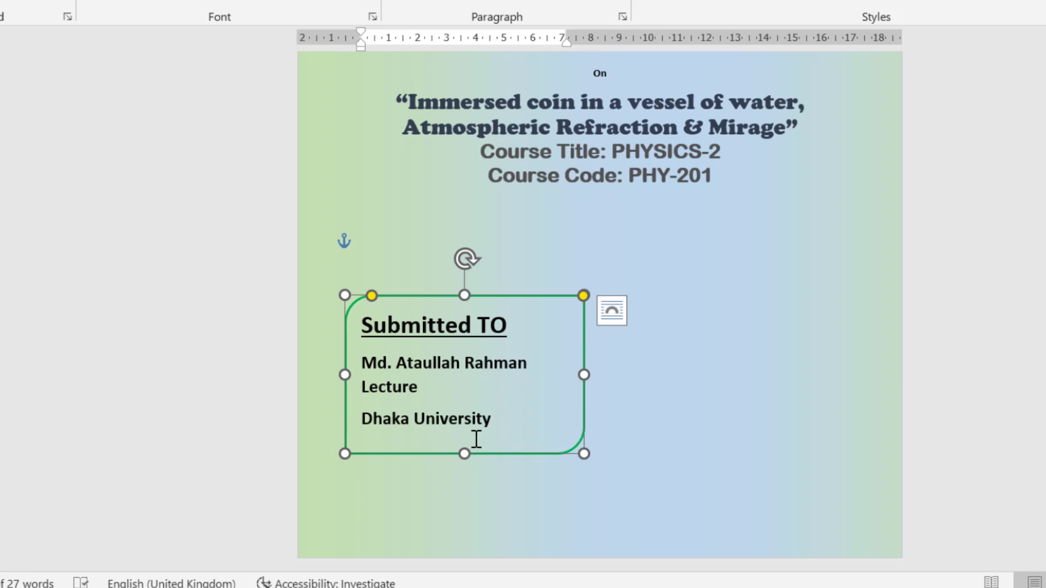
key("ctrl+v")
left_click_drag(513, 463, 768, 524)
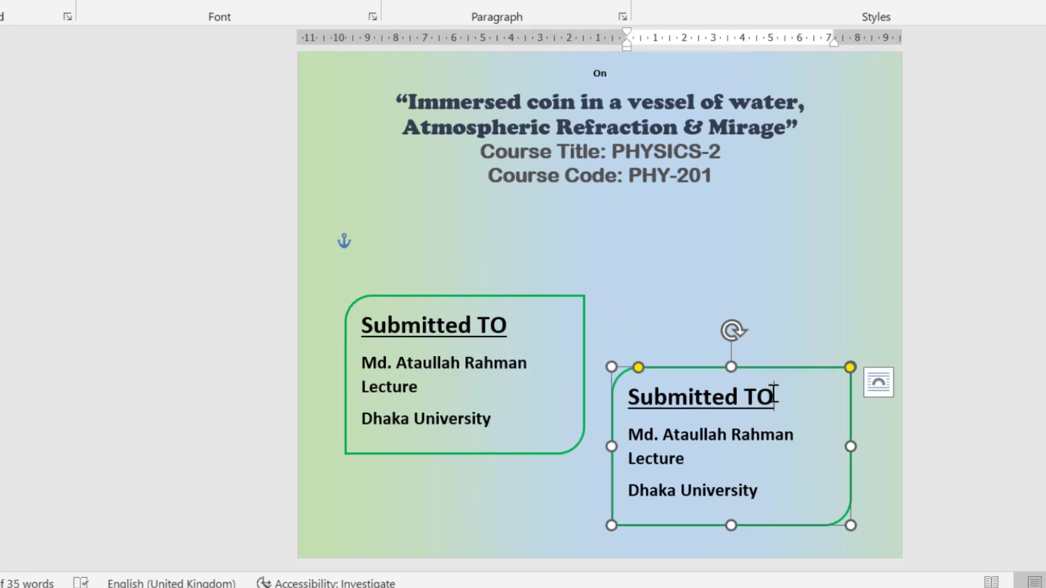
key("BackSpace")
key("BackSpace")
type("BY")
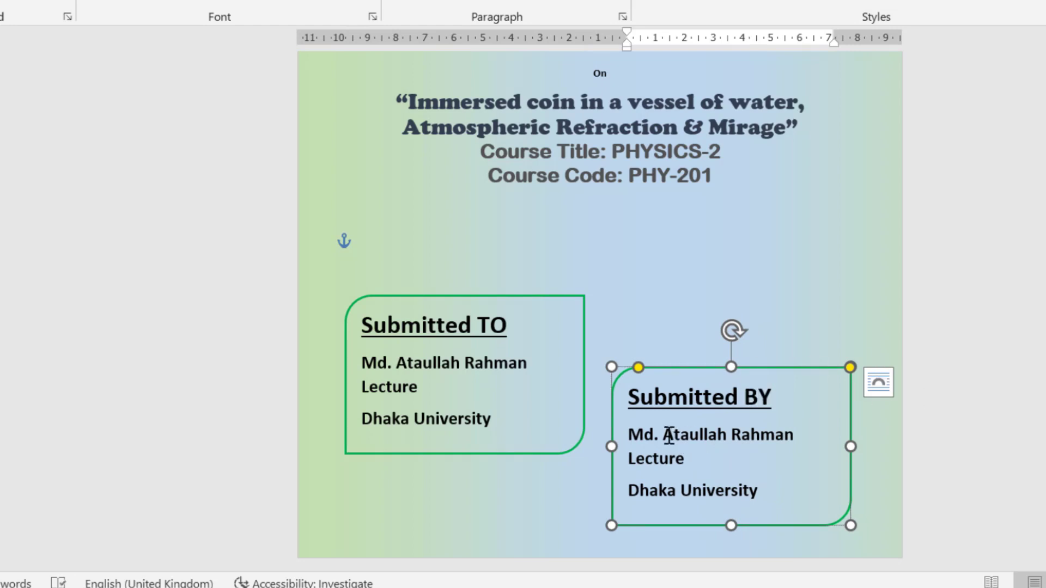
Replace the copy's details with the student's name, student ID and 'Batch: 43rd (CSE)'.
left_click_drag(666, 435, 798, 430)
left_click_drag(688, 460, 626, 461)
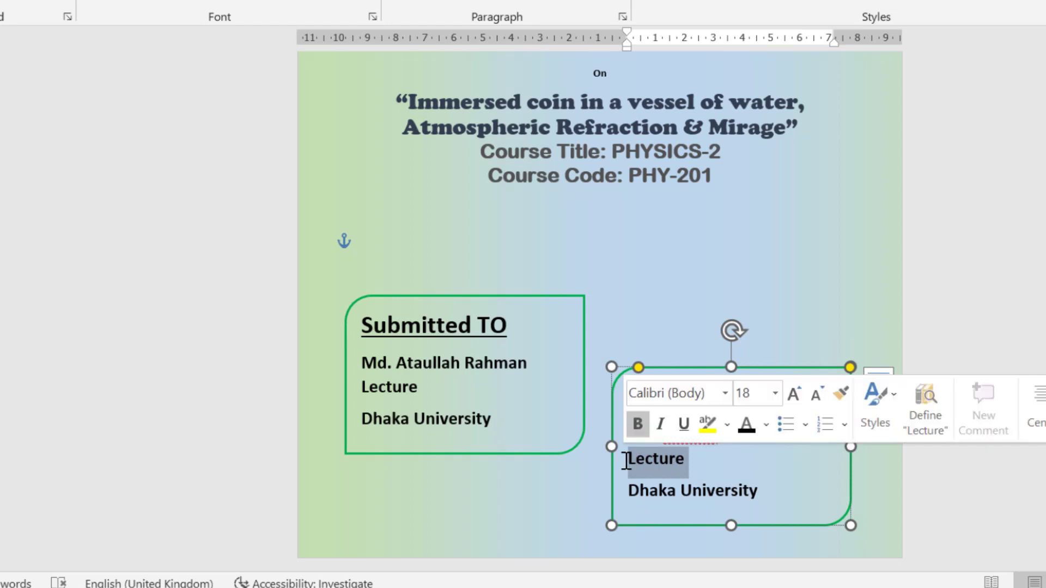
key("Return")
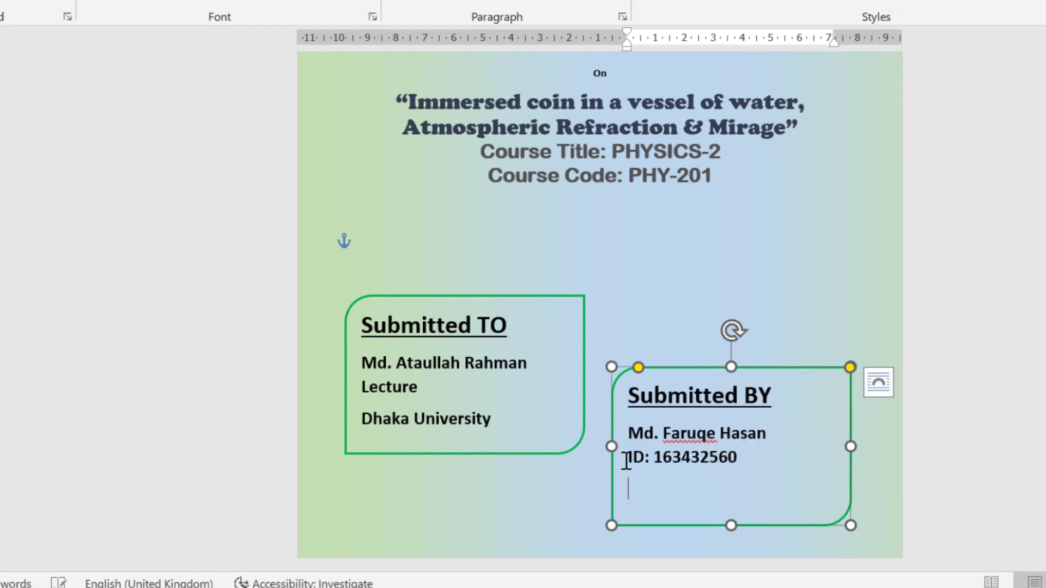
type("Batch: 43rd (C")
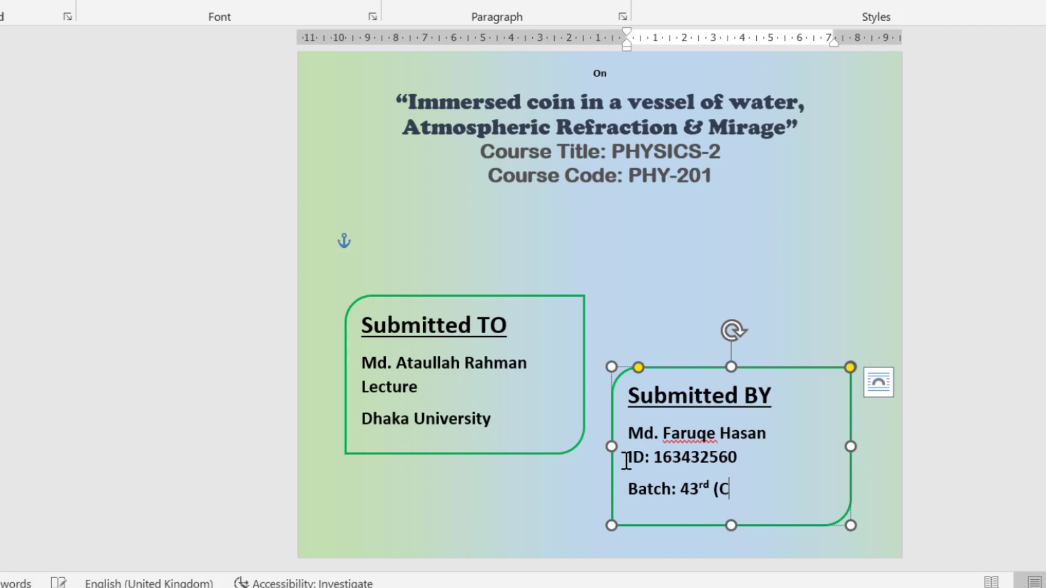
type("SE")
type(")")
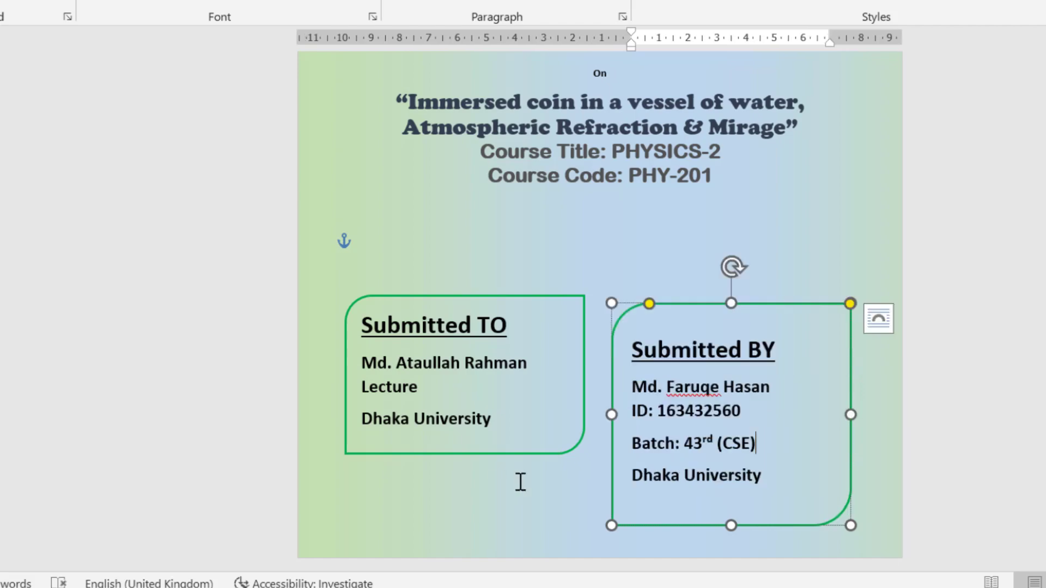
left_click(518, 481)
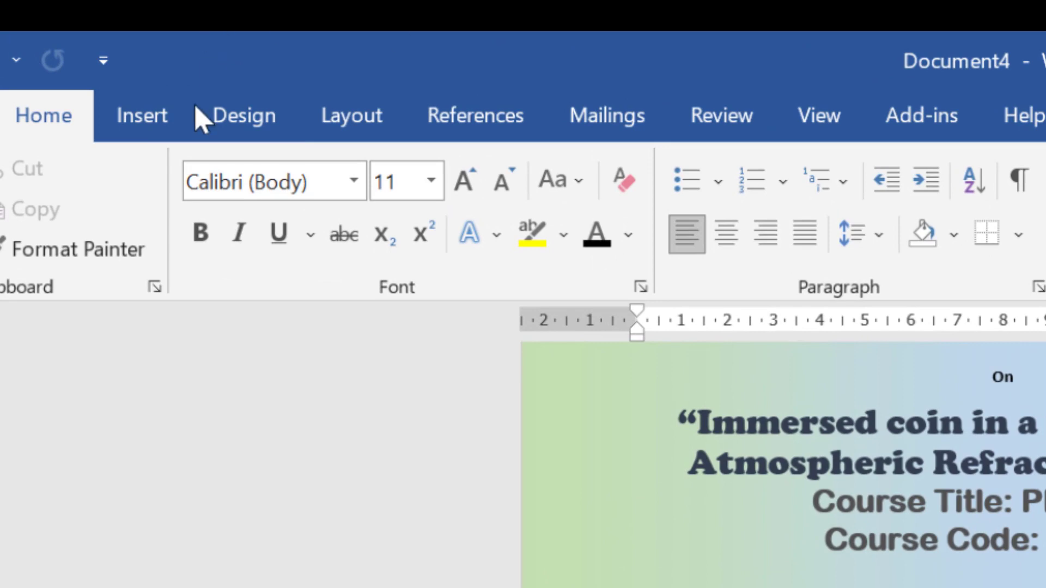
Draw a wide rectangle near the page bottom and set its fill to No Fill.
left_click(145, 115)
left_click(319, 176)
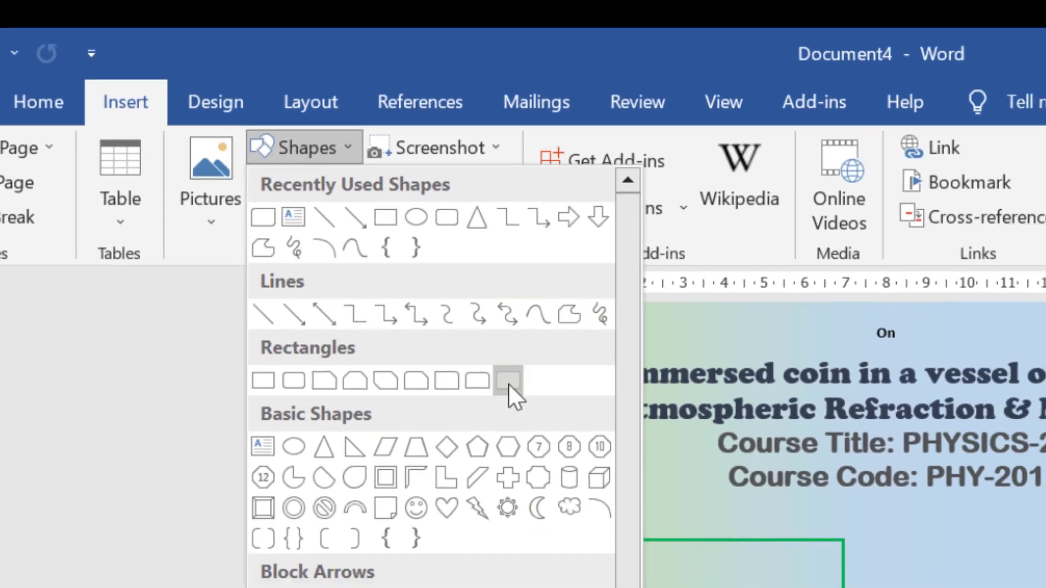
left_click(567, 430)
left_click_drag(258, 461, 702, 523)
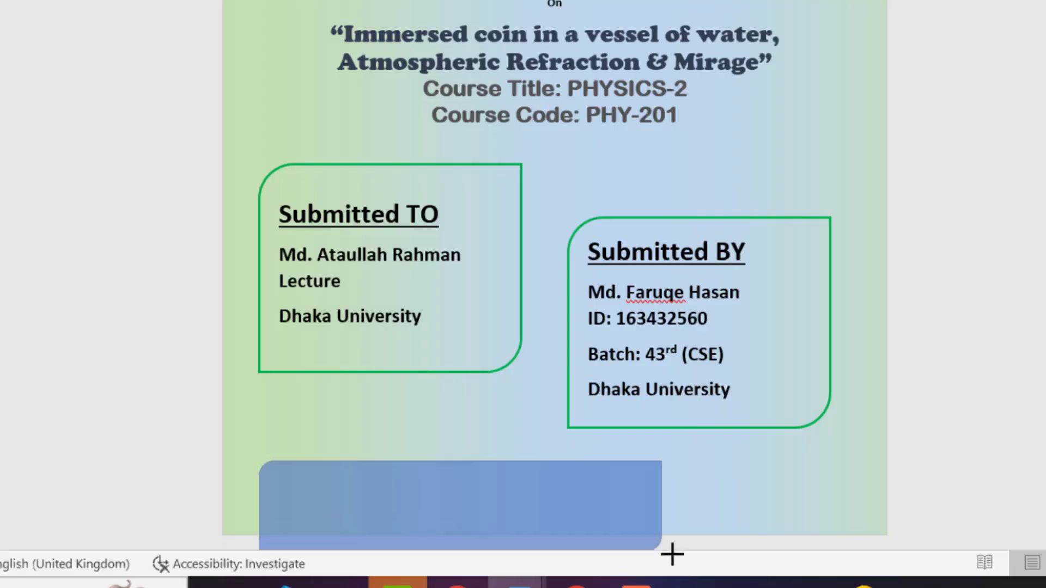
left_click(313, 72)
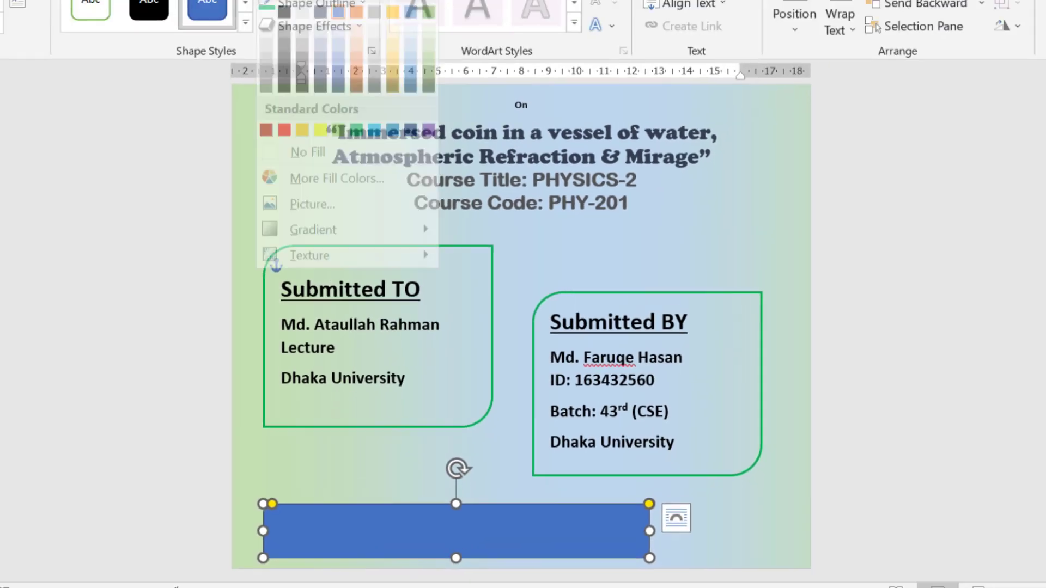
left_click(324, 242)
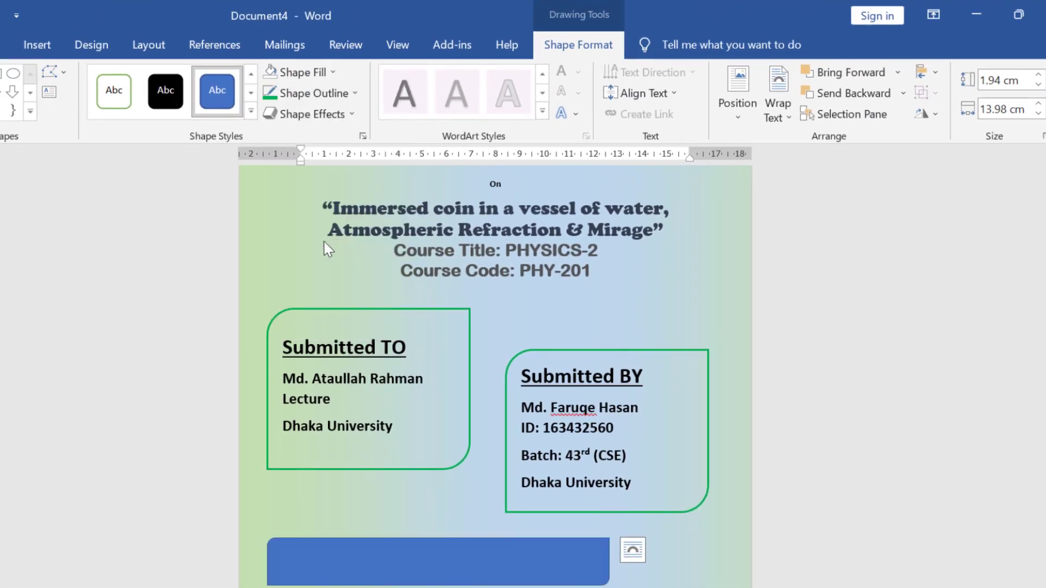
left_click(456, 561)
Type 'Submitted Date: 16.04.2023' in the rectangle and make it 16 pt bold.
left_click(538, 582)
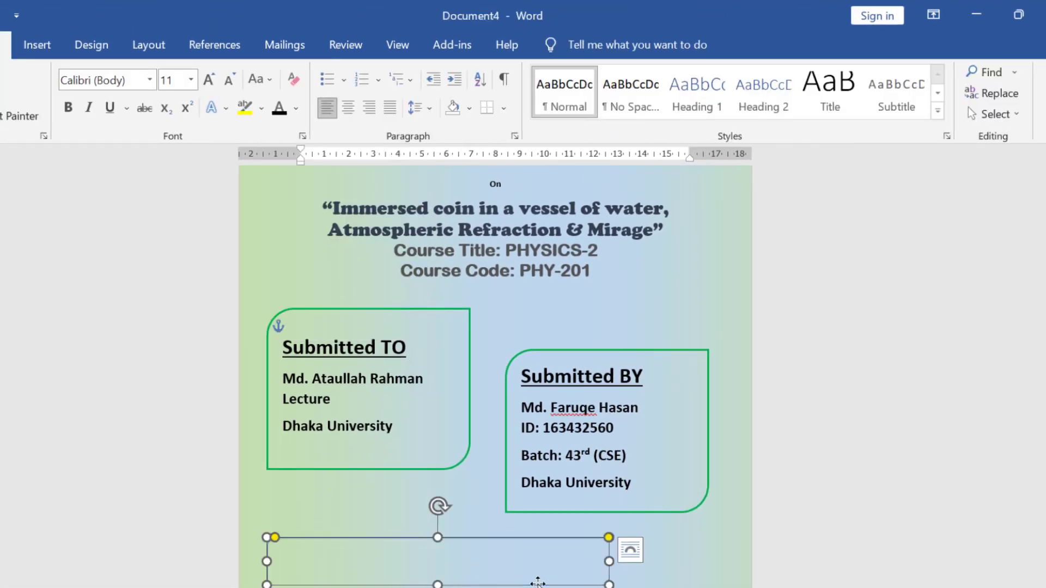
left_click(442, 555)
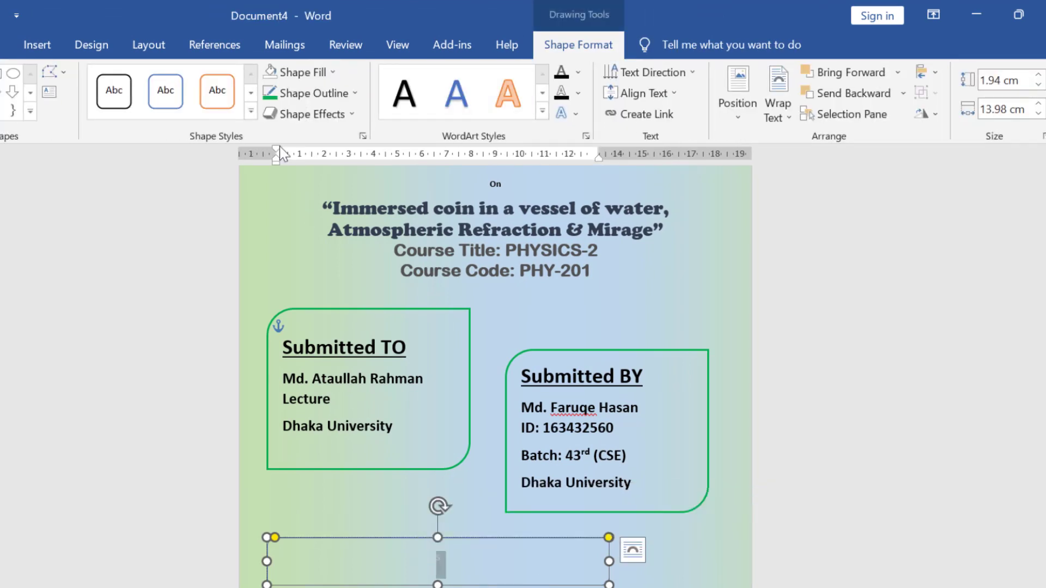
left_click(6, 45)
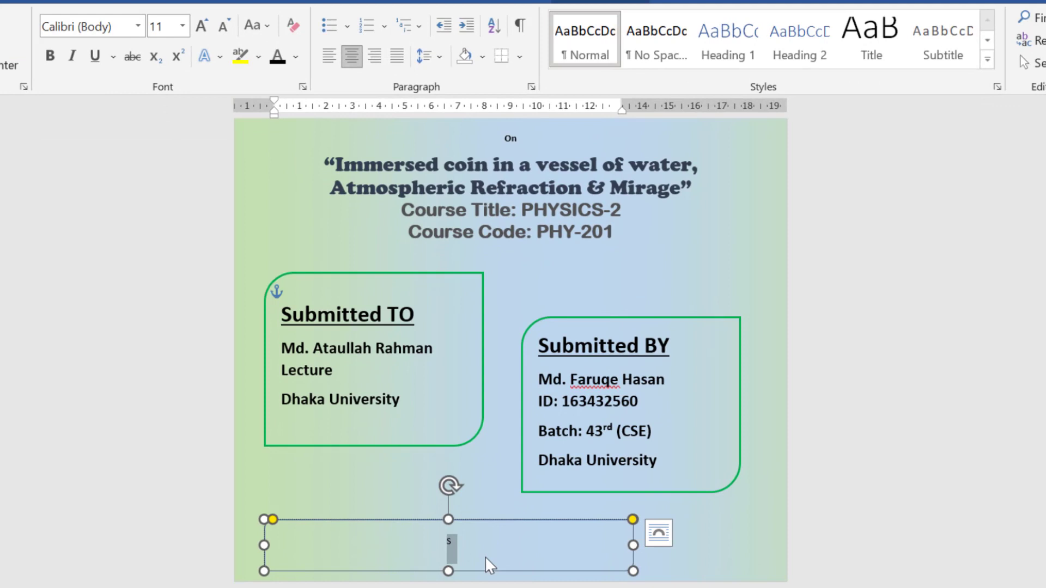
type("Submitted Date: 16")
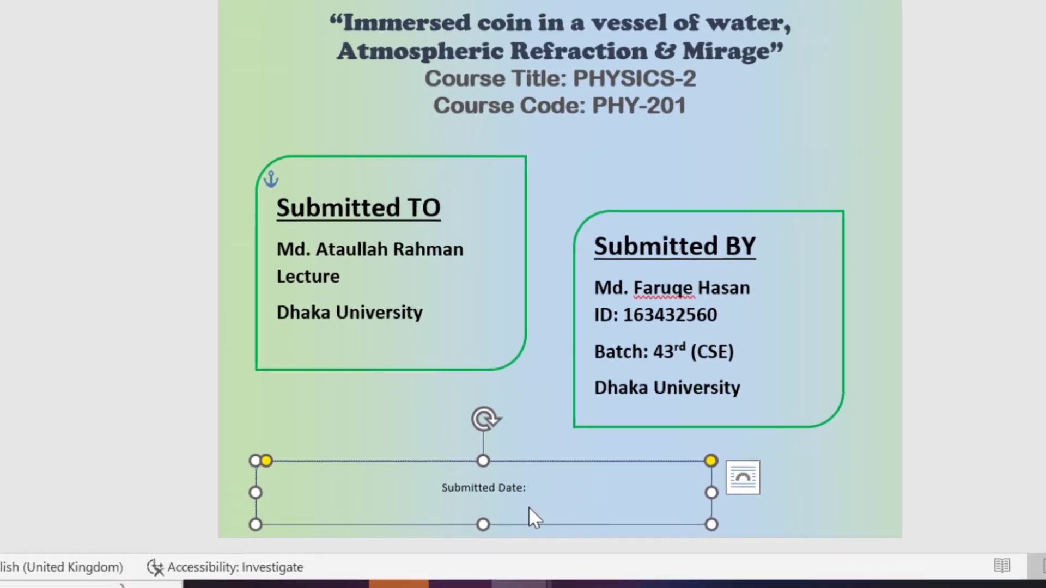
type(".04.2023")
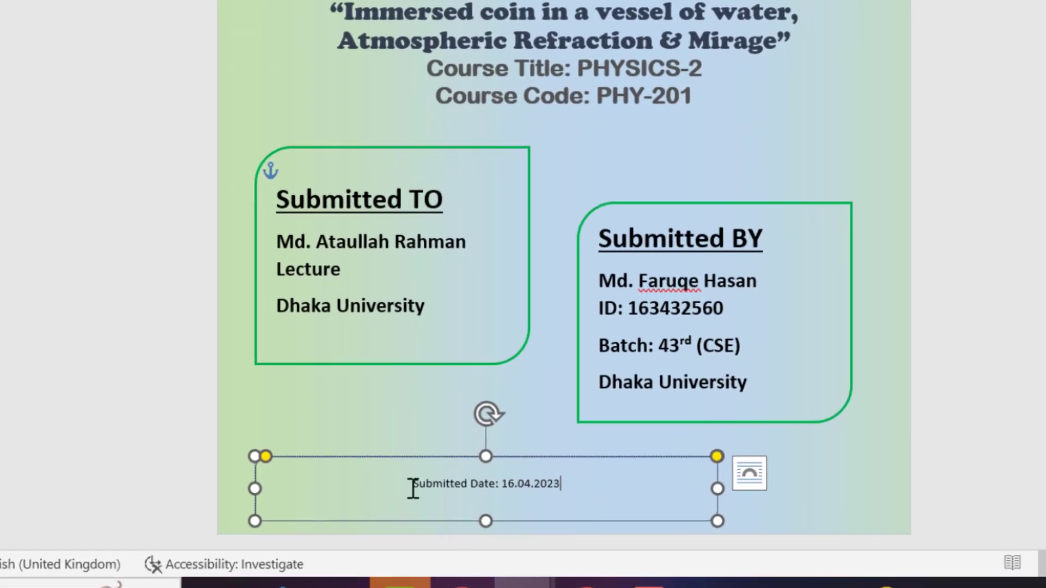
left_click_drag(411, 489, 602, 491)
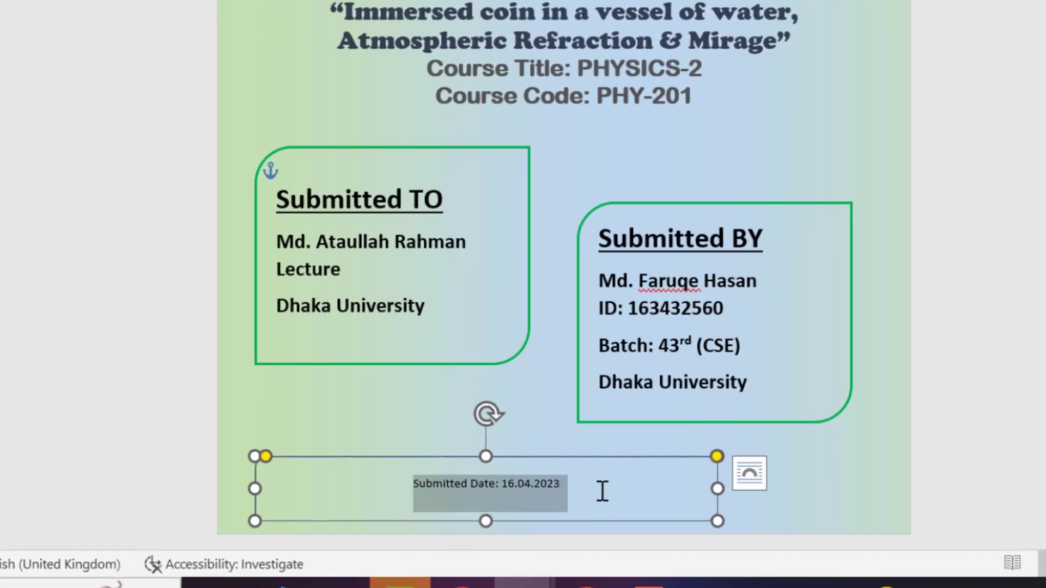
key("ctrl+shift+greater")
key("ctrl+shift+greater")
key("ctrl+shift+greater")
key("ctrl+shift+greater")
key("ctrl+shift+greater")
key("ctrl+shift+greater")
key("ctrl+shift+greater")
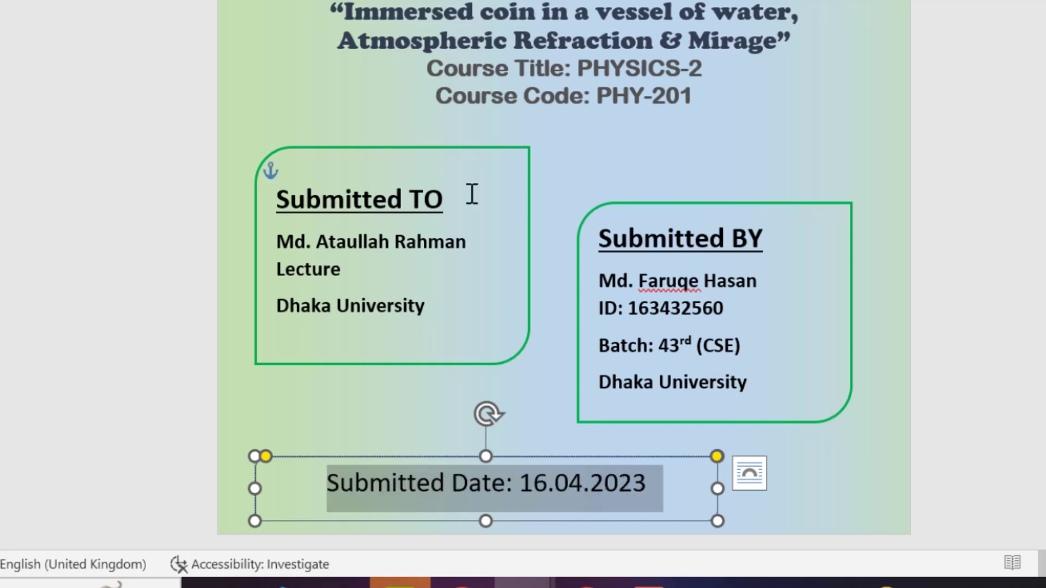
key("ctrl+b")
left_click(849, 493)
scroll(849, 492, "down", 4)
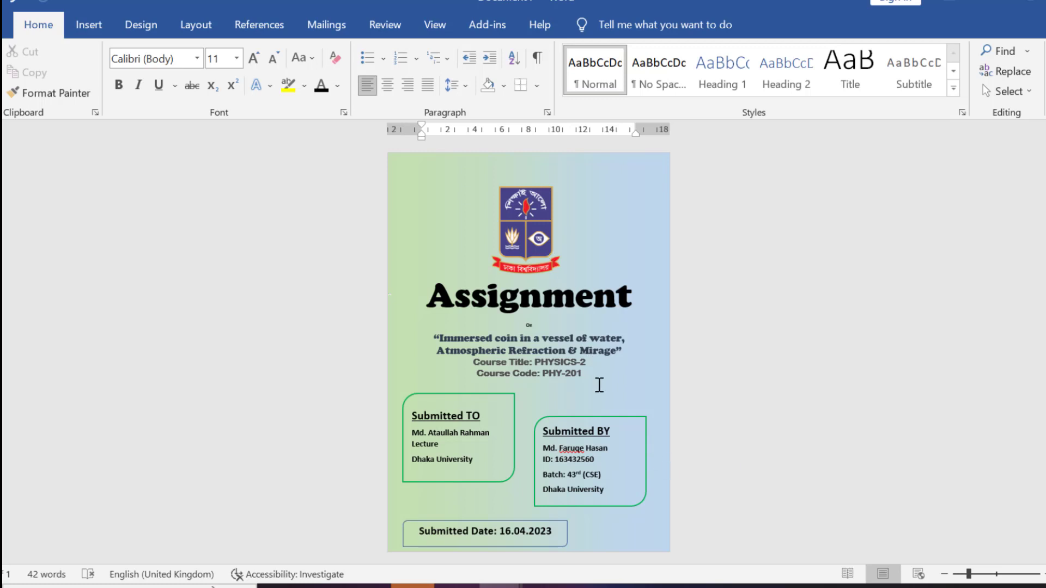
left_click(645, 342)
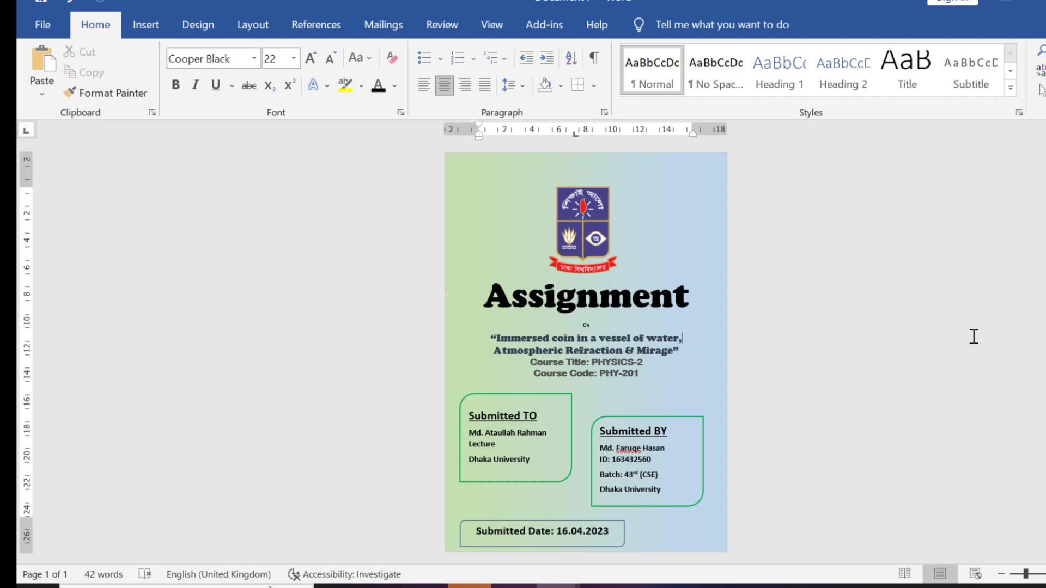
Export the document via Create PDF/XPS and publish it as Assignmen1.pdf in Documents.
left_click(23, 24)
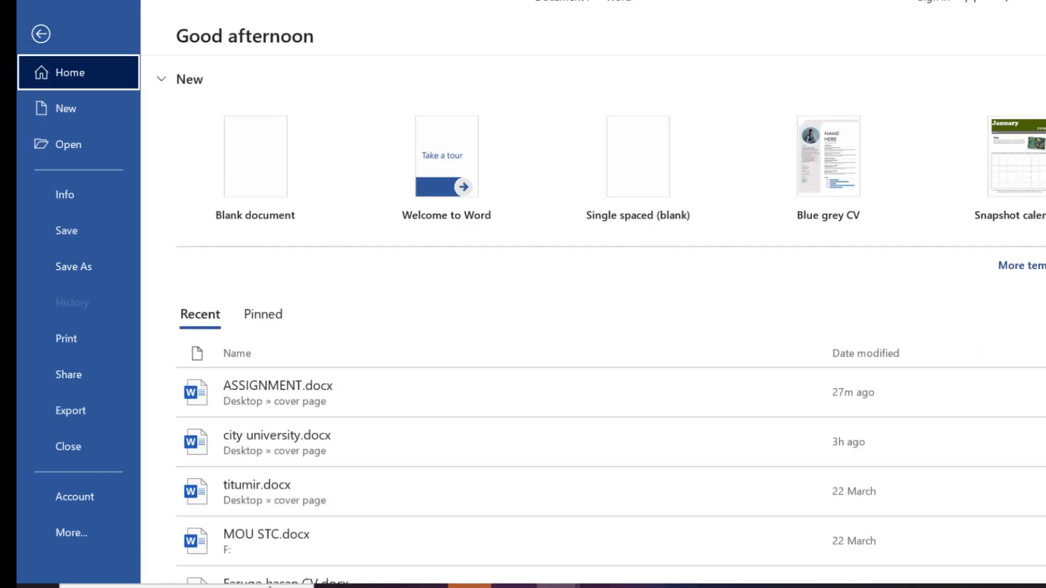
left_click(26, 24)
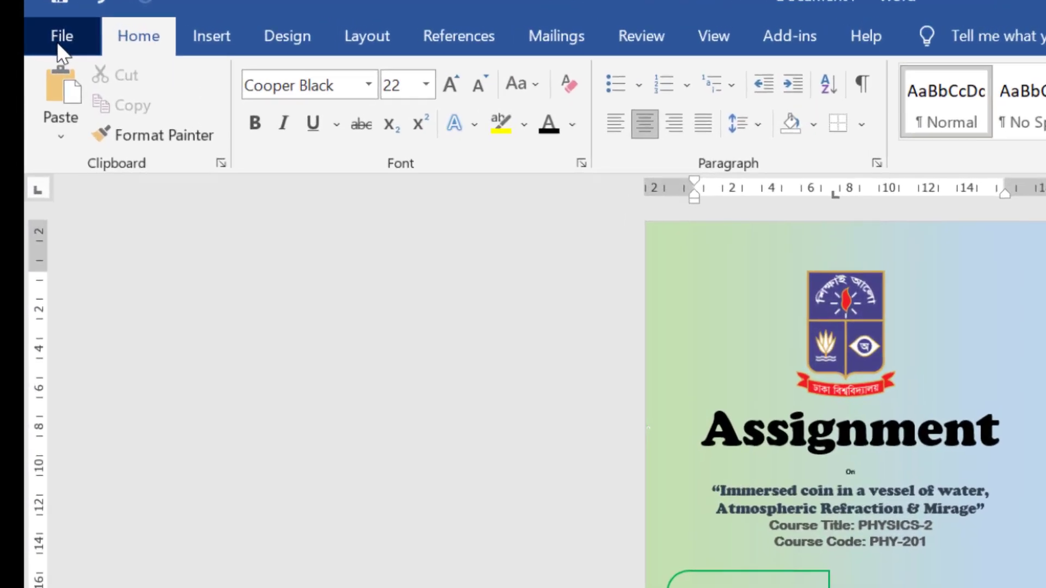
left_click(43, 25)
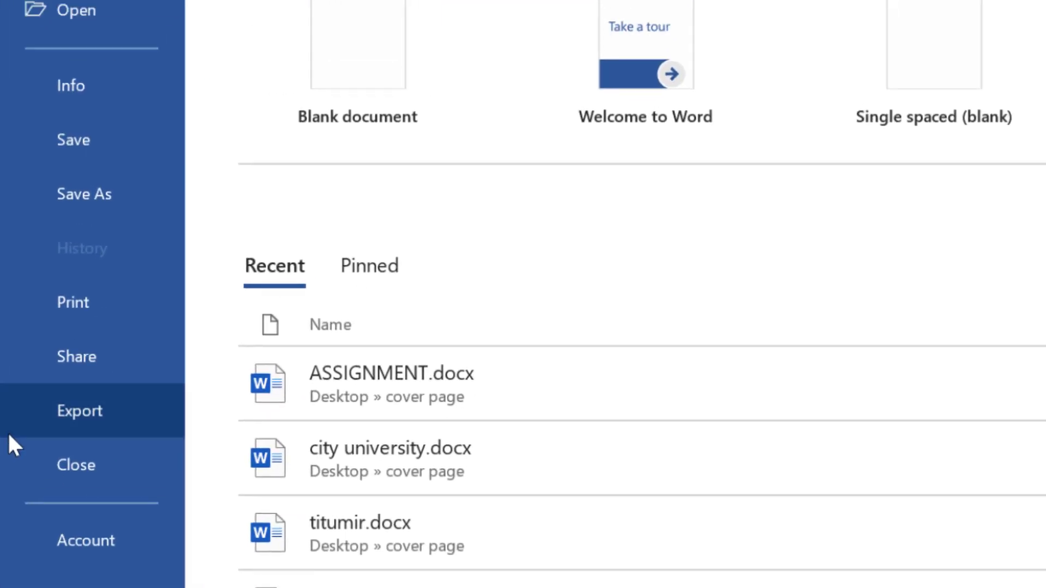
left_click(9, 432)
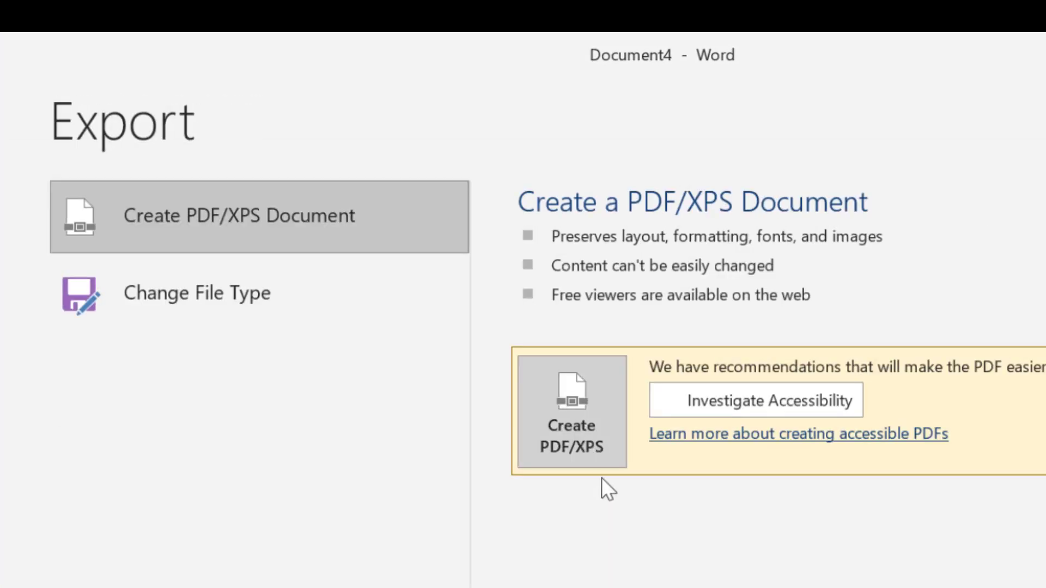
left_click(587, 429)
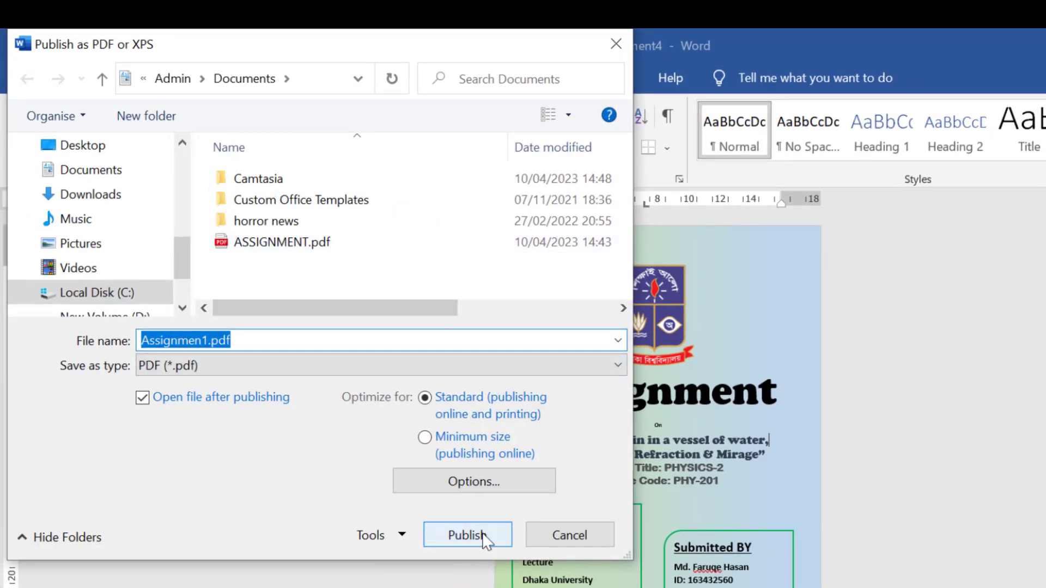
left_click(482, 537)
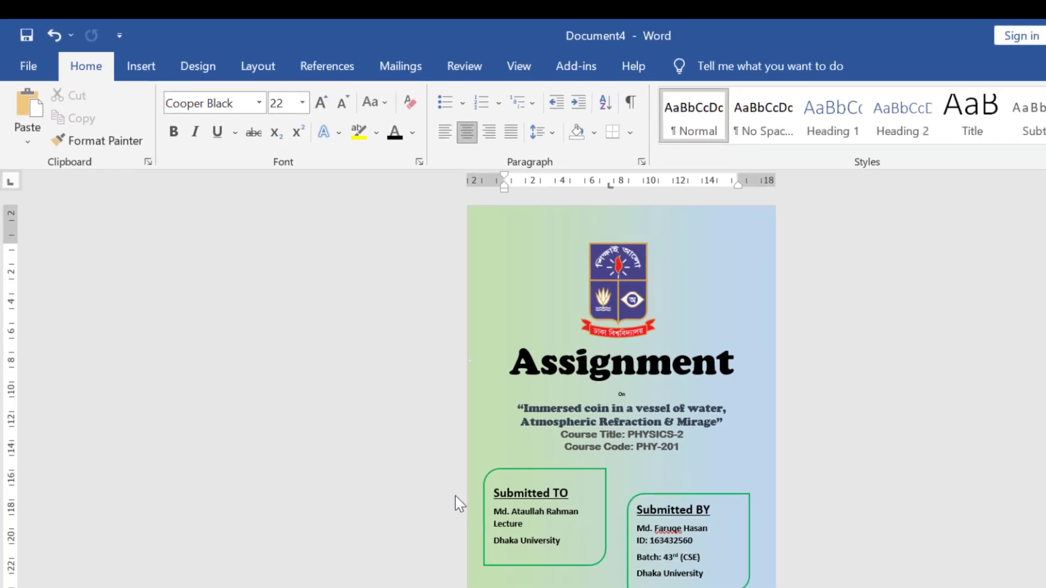